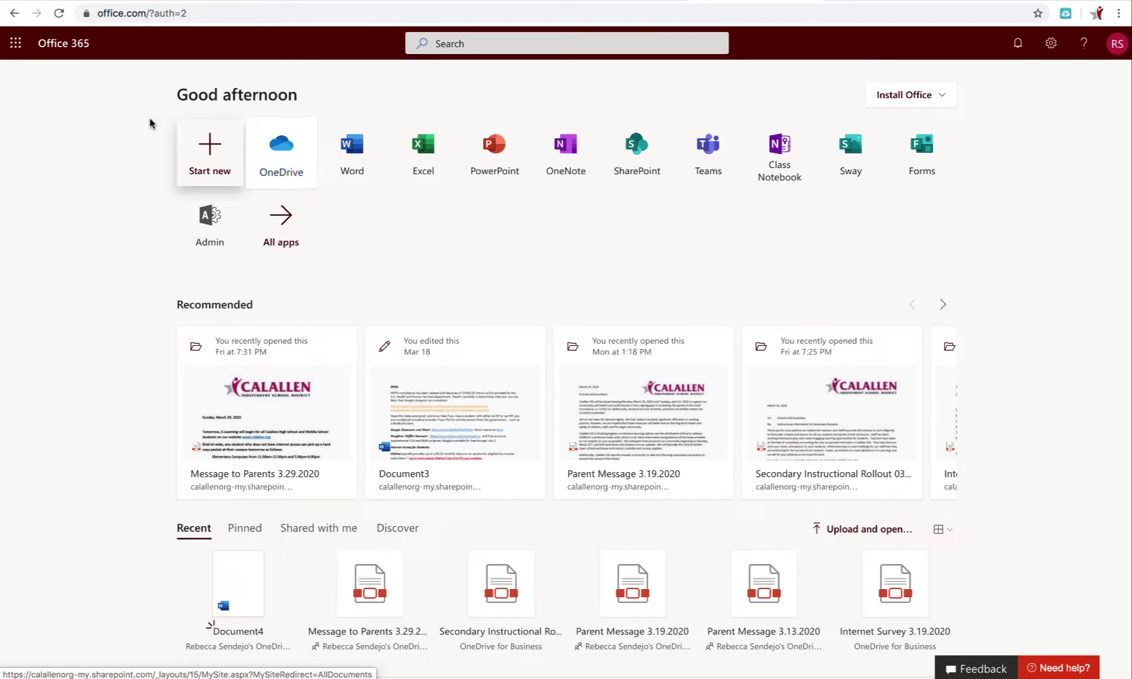
Step: Open the Office 365 app launcher to show the list of apps
left_click(17, 44)
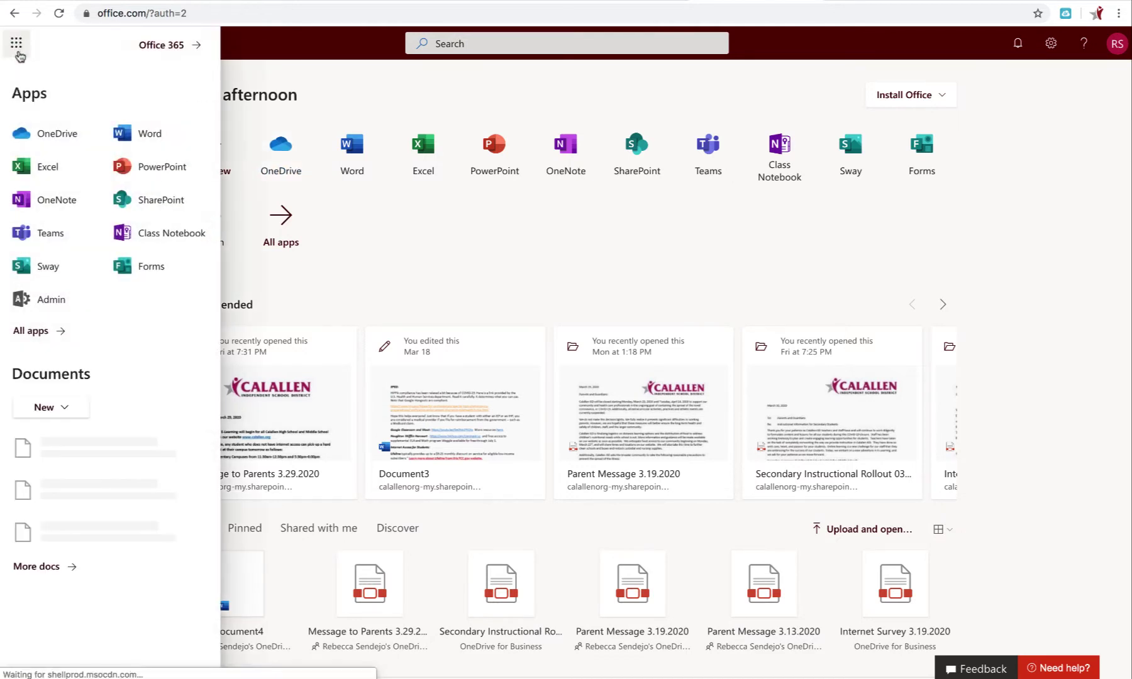
Step: Open OneDrive and create a new folder named Parent Documents
left_click(56, 139)
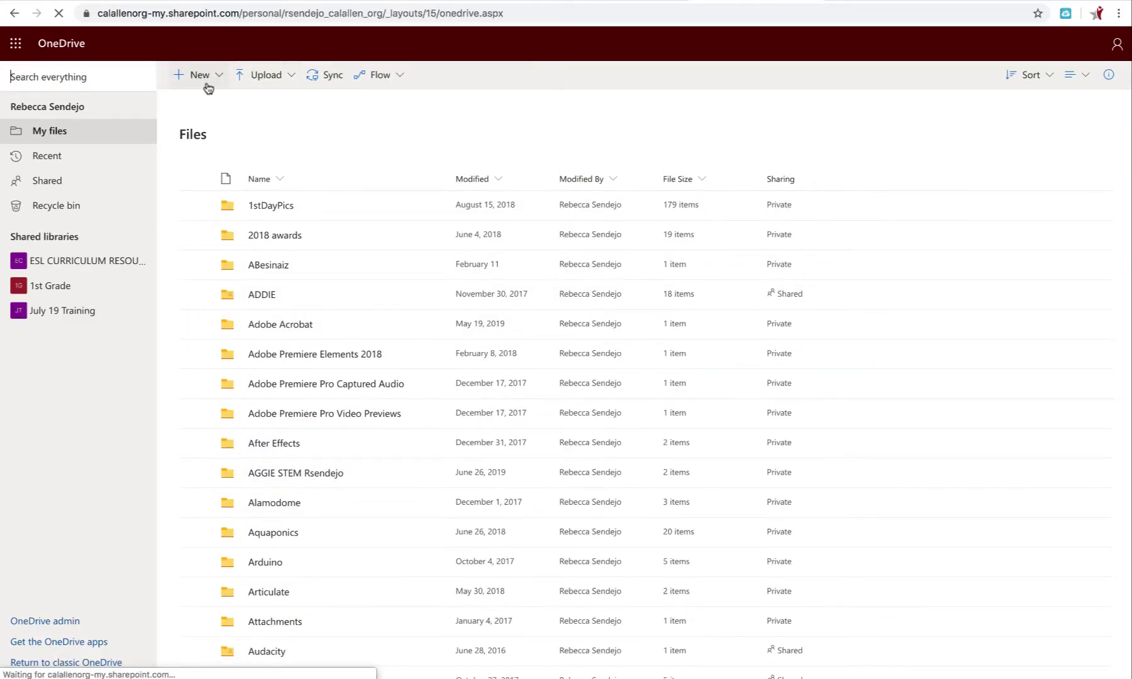
left_click(215, 77)
left_click(200, 102)
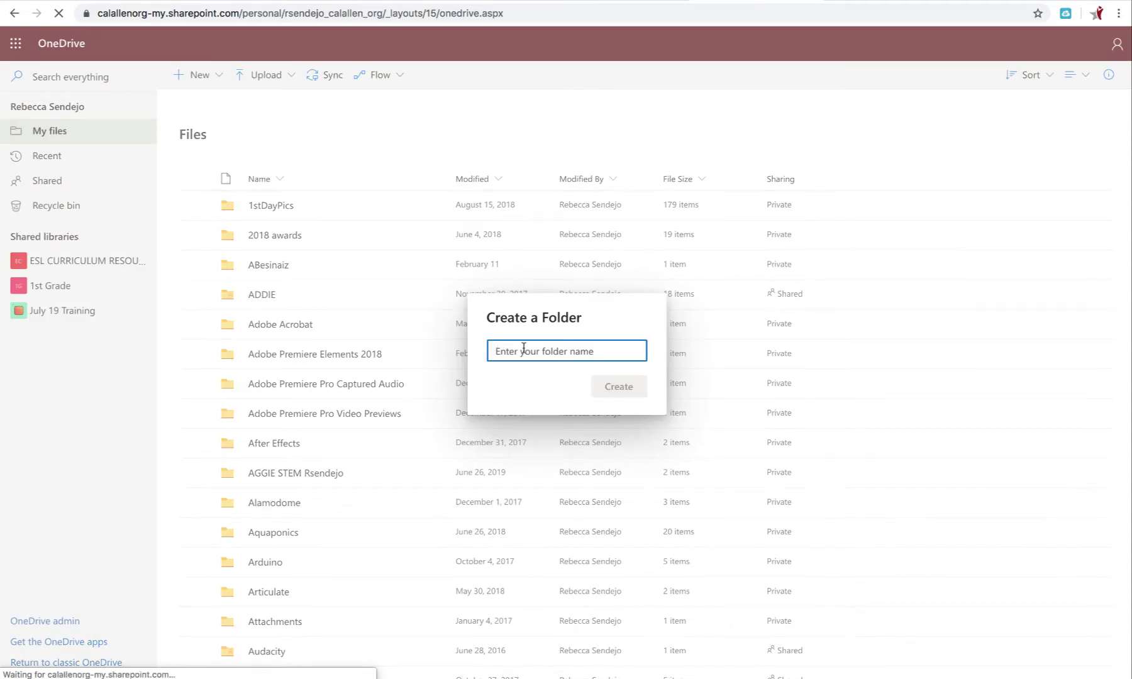
type("Parent Documents")
left_click(619, 387)
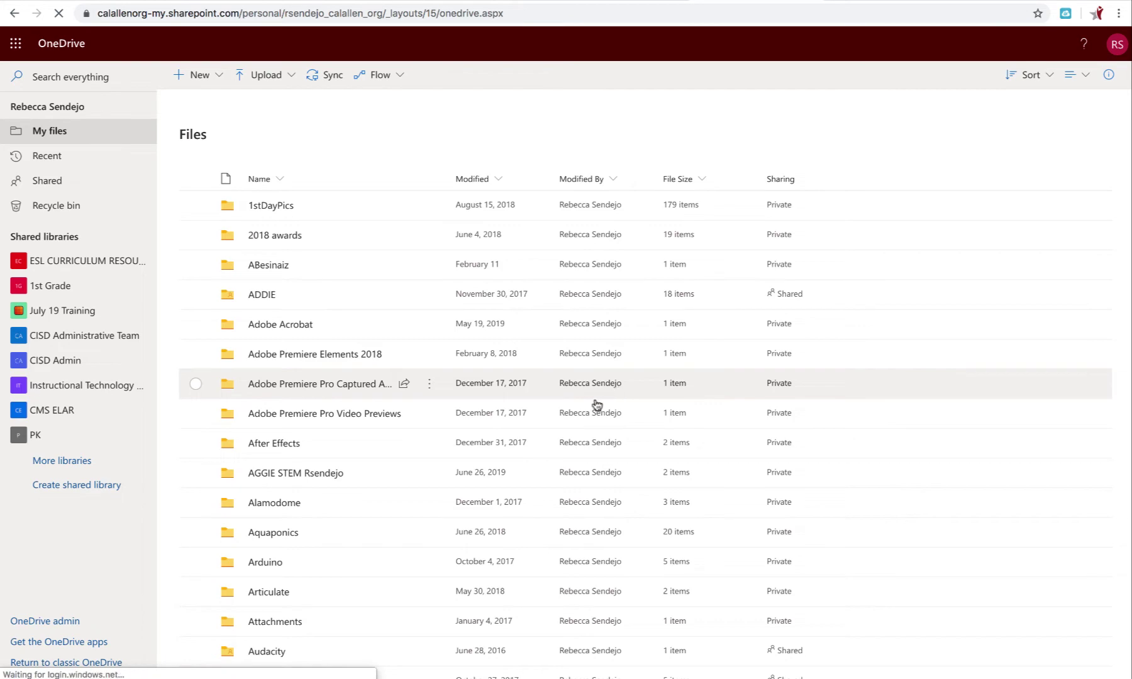
Step: Open the Parent Documents folder and drop the Google Classroom cheat sheet PDF into it
scroll(498, 473, "down", 7)
scroll(498, 473, "down", 15)
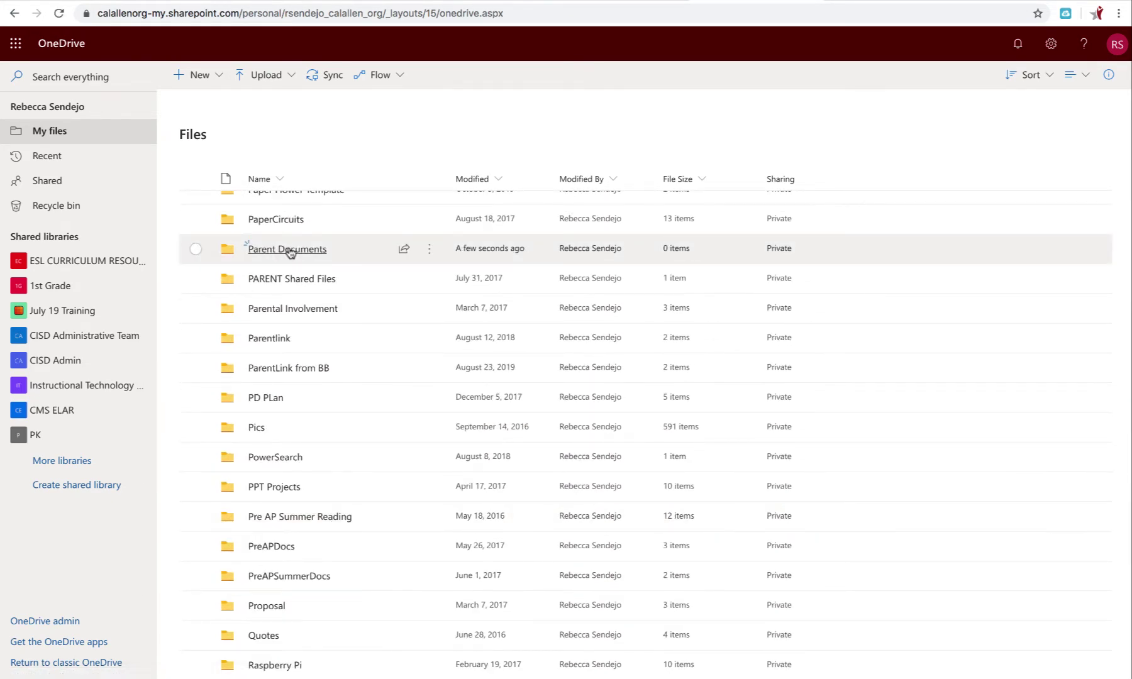
left_click(288, 250)
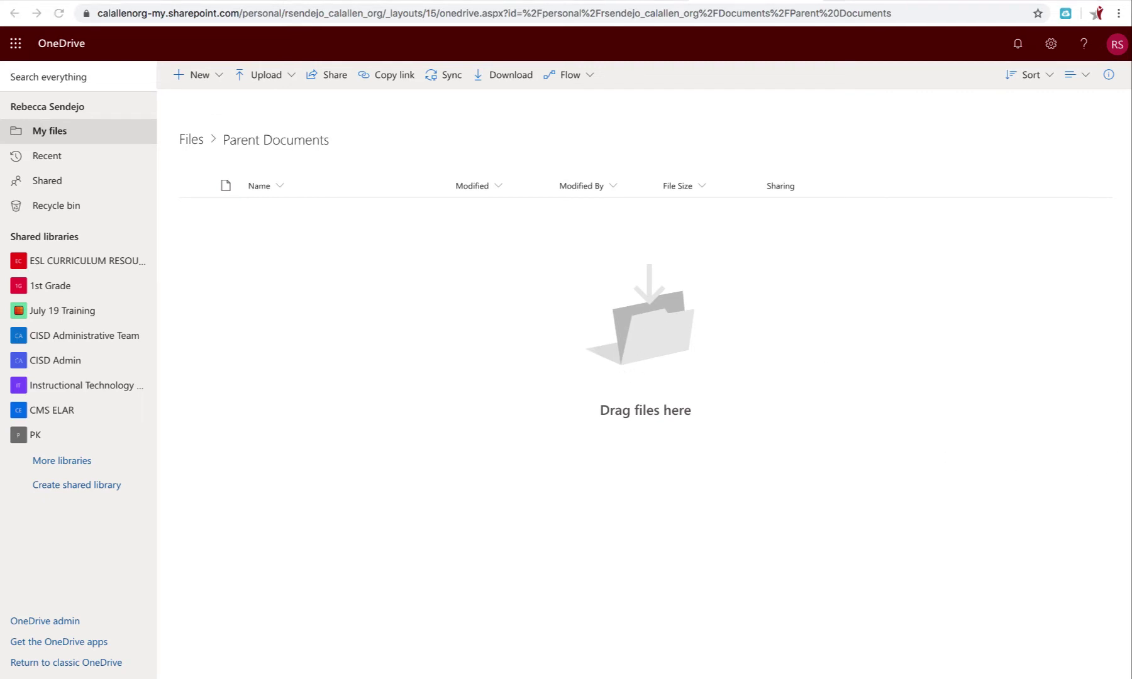
left_click_drag(1131, 434, 630, 330)
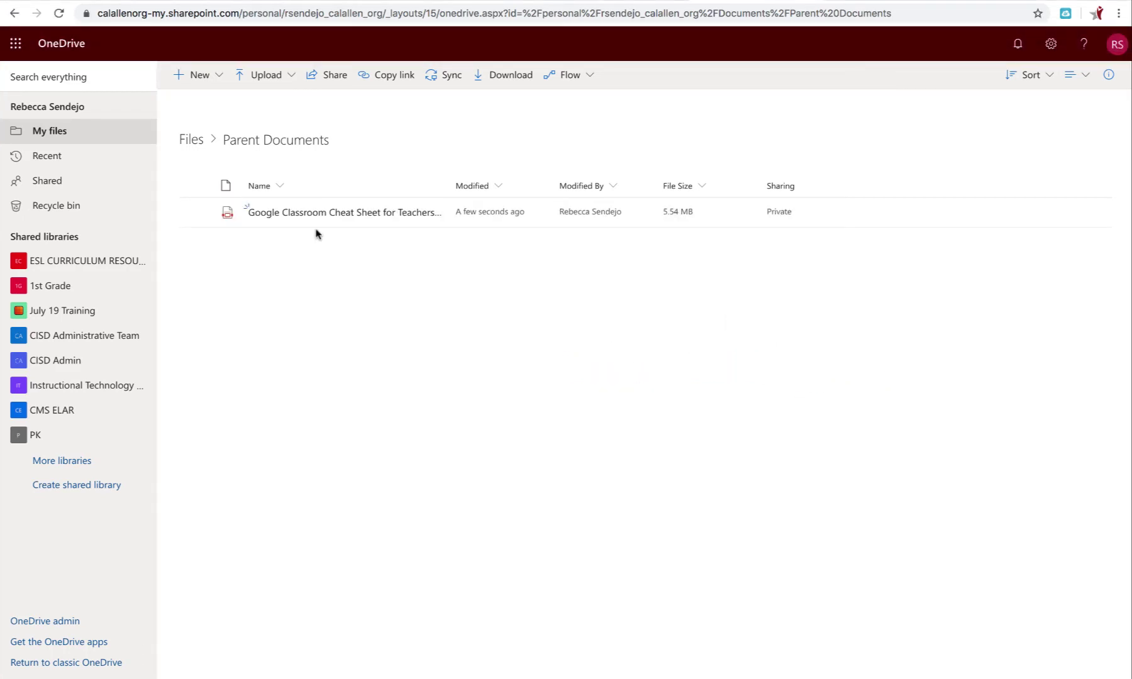
Step: Create a view-only, anyone-with-the-link share link for the cheat sheet PDF and copy it
left_click(196, 213)
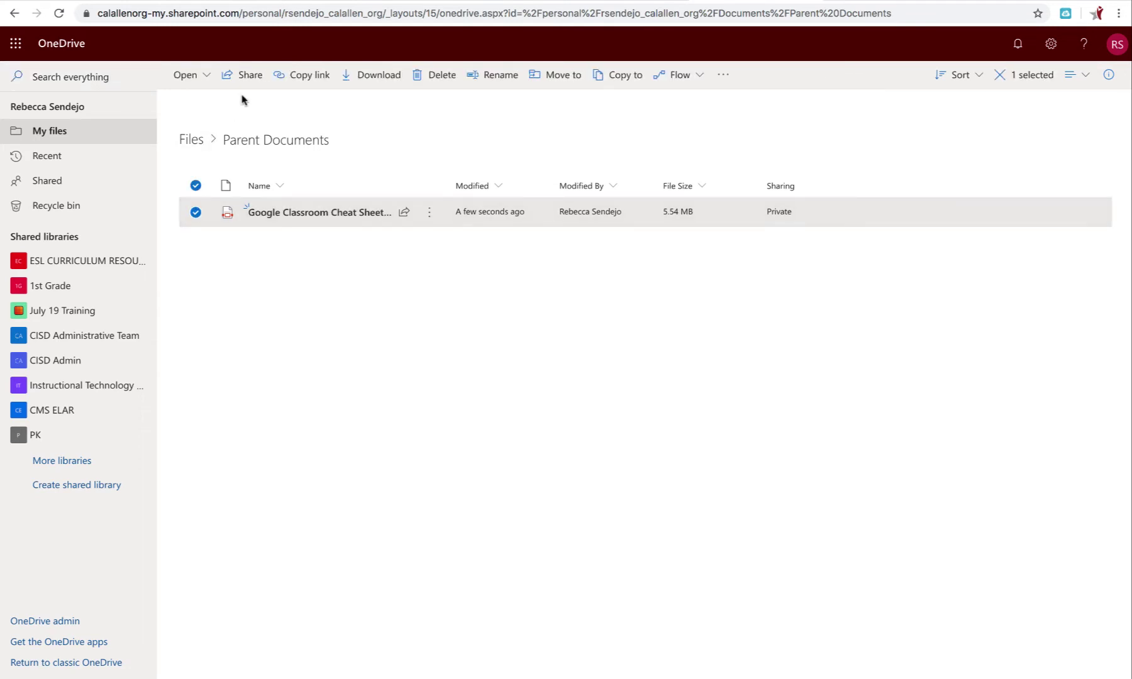
left_click(250, 76)
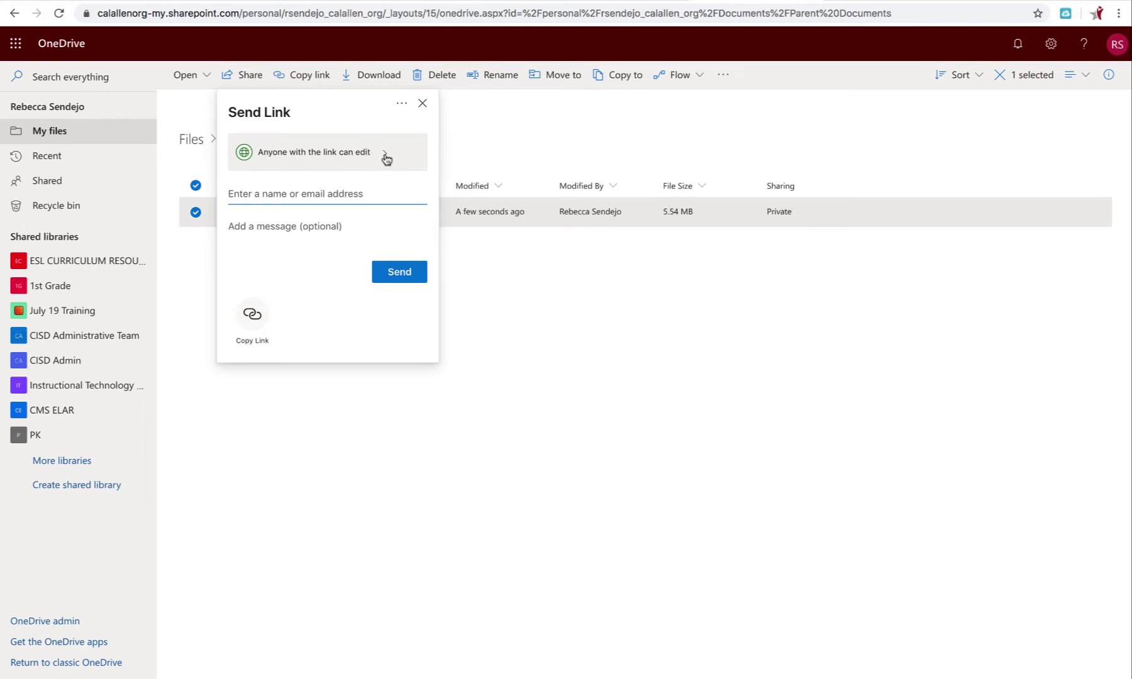
left_click(386, 158)
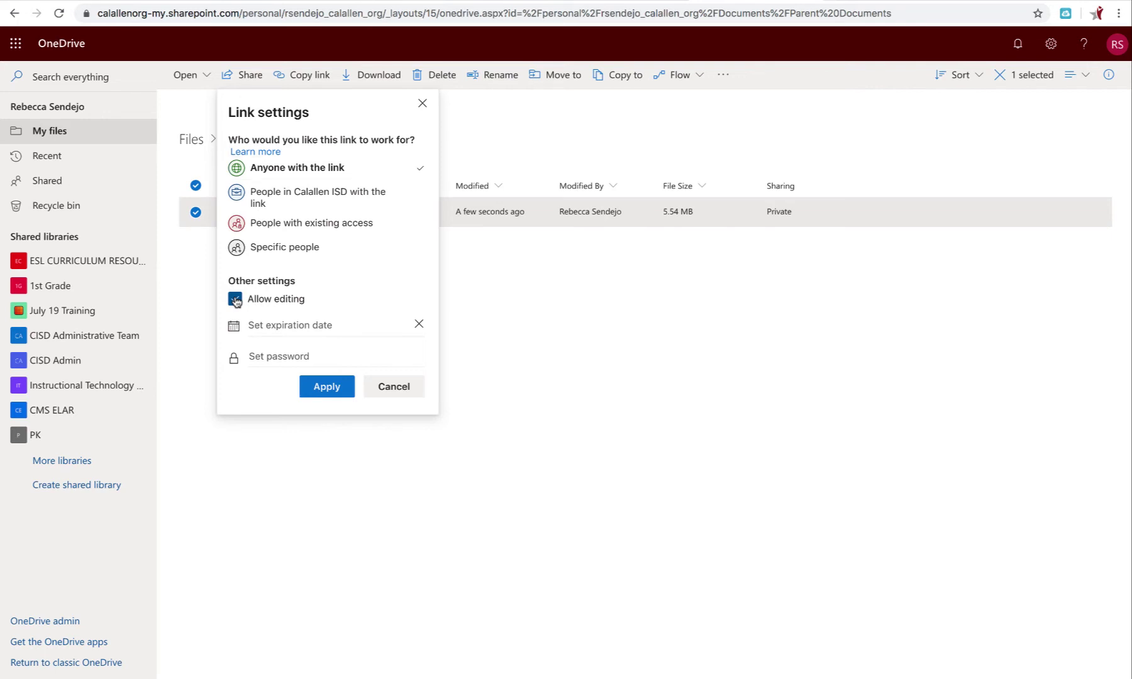
left_click(236, 300)
left_click(329, 387)
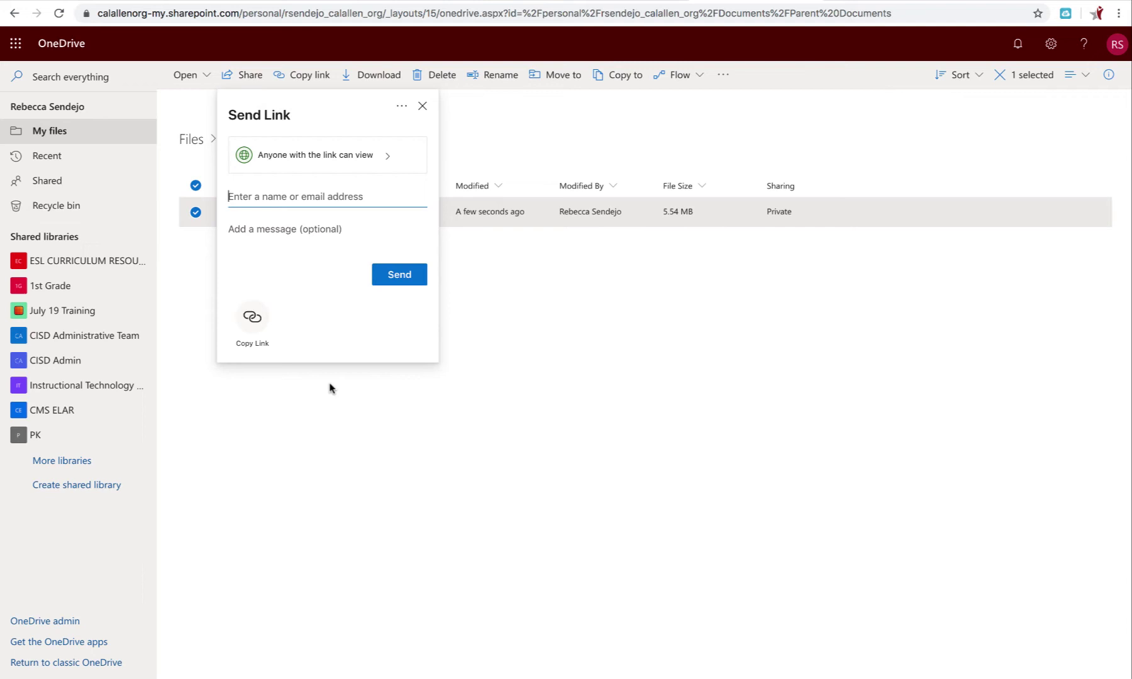
left_click(252, 316)
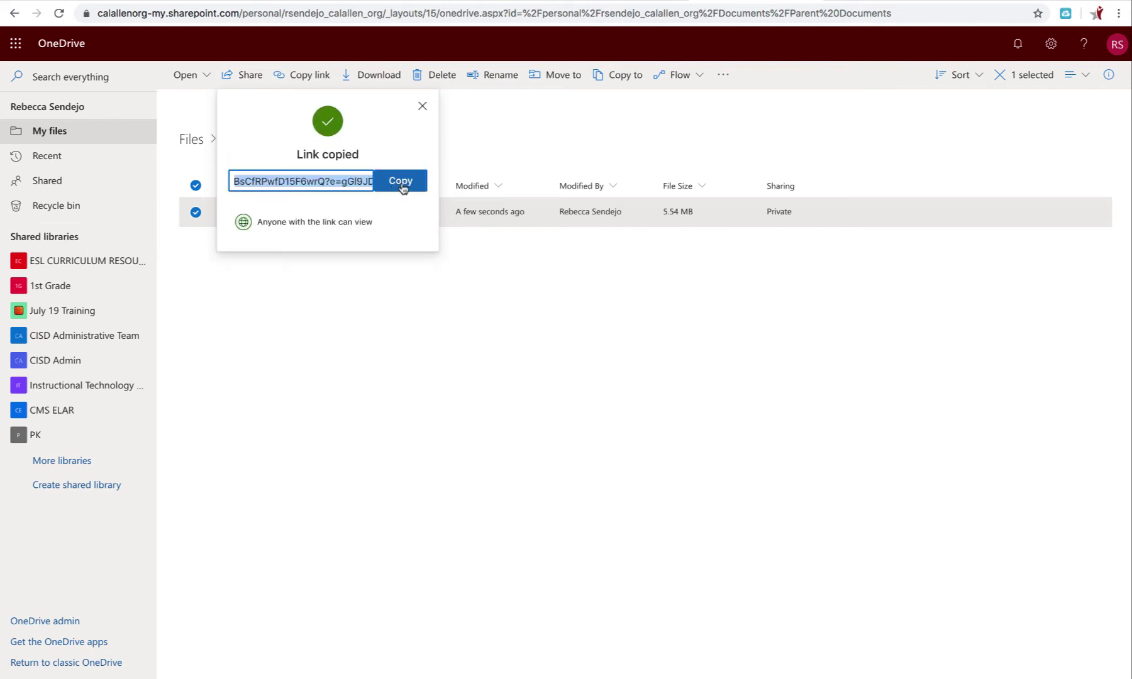
left_click(400, 182)
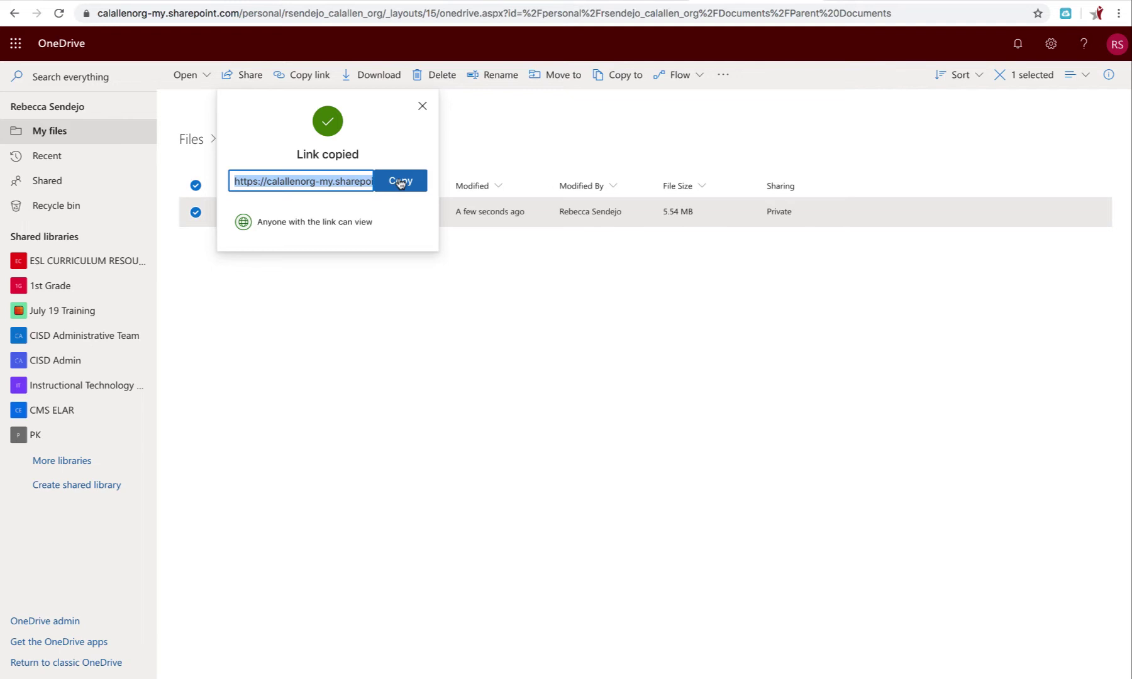
Step: Reach Email Access from the Calallen ISD Staff page and sign in to Outlook Web App
left_click(629, 2)
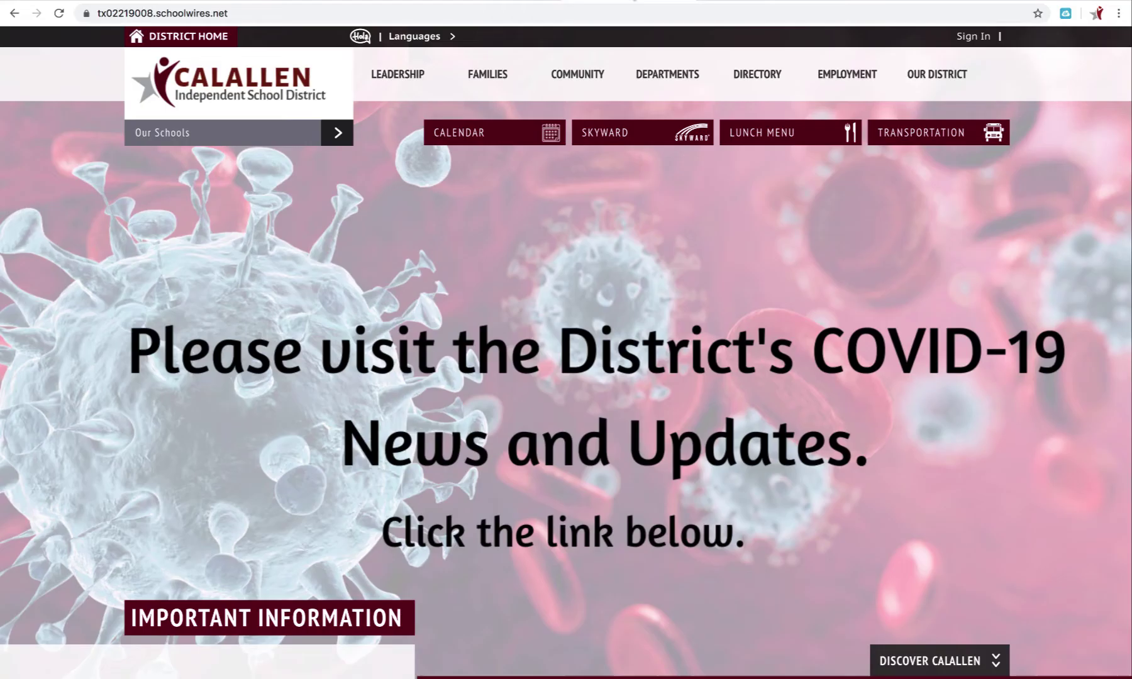
mouse_move(924, 82)
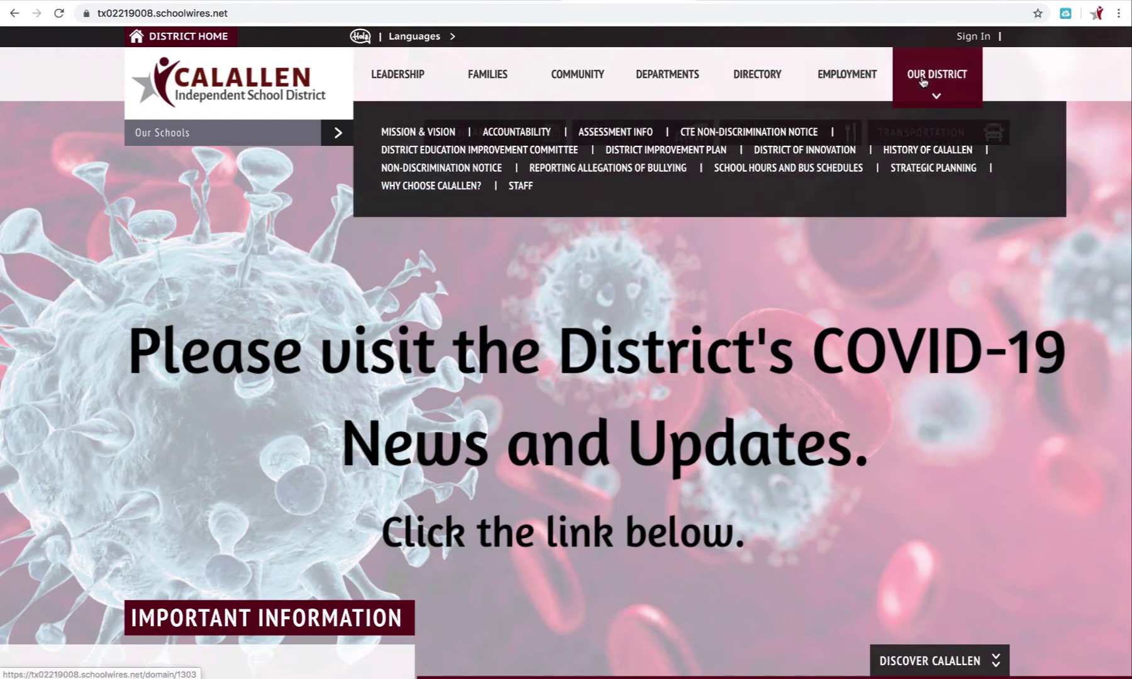
left_click(521, 187)
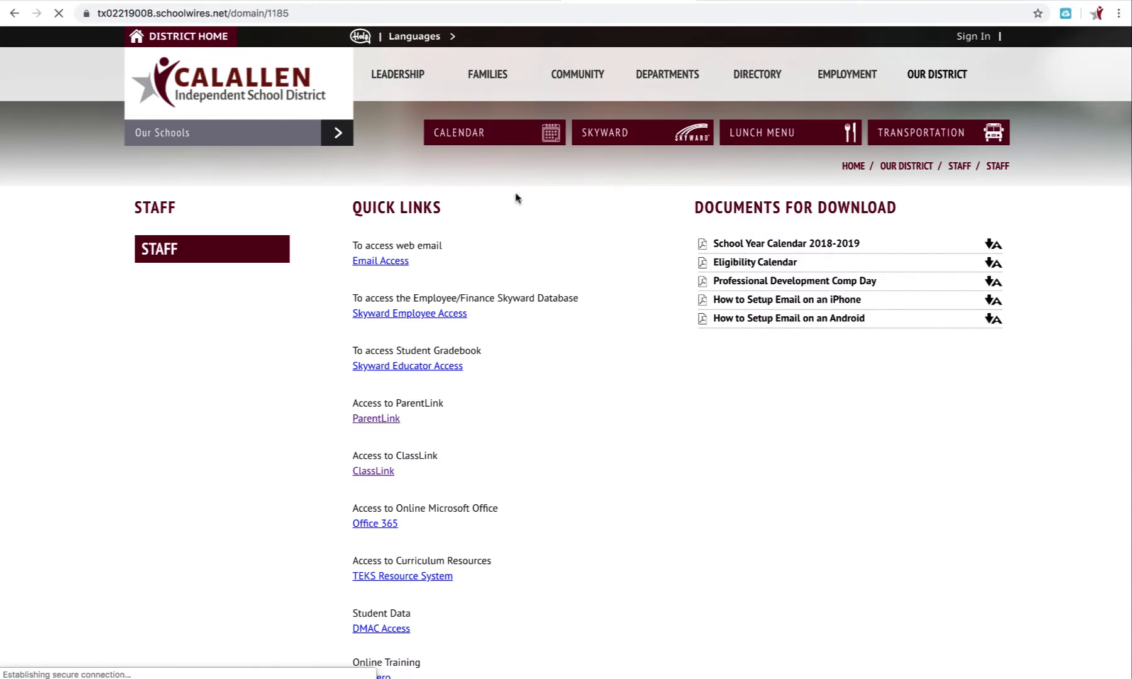
left_click(378, 262)
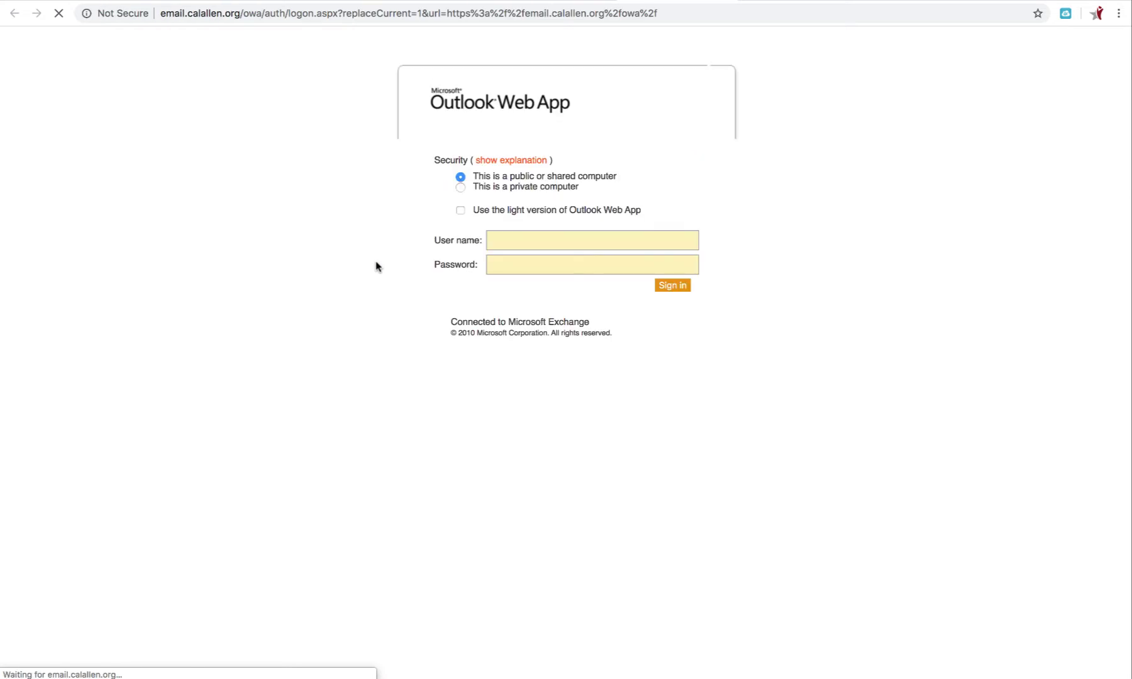
left_click(508, 241)
left_click(671, 287)
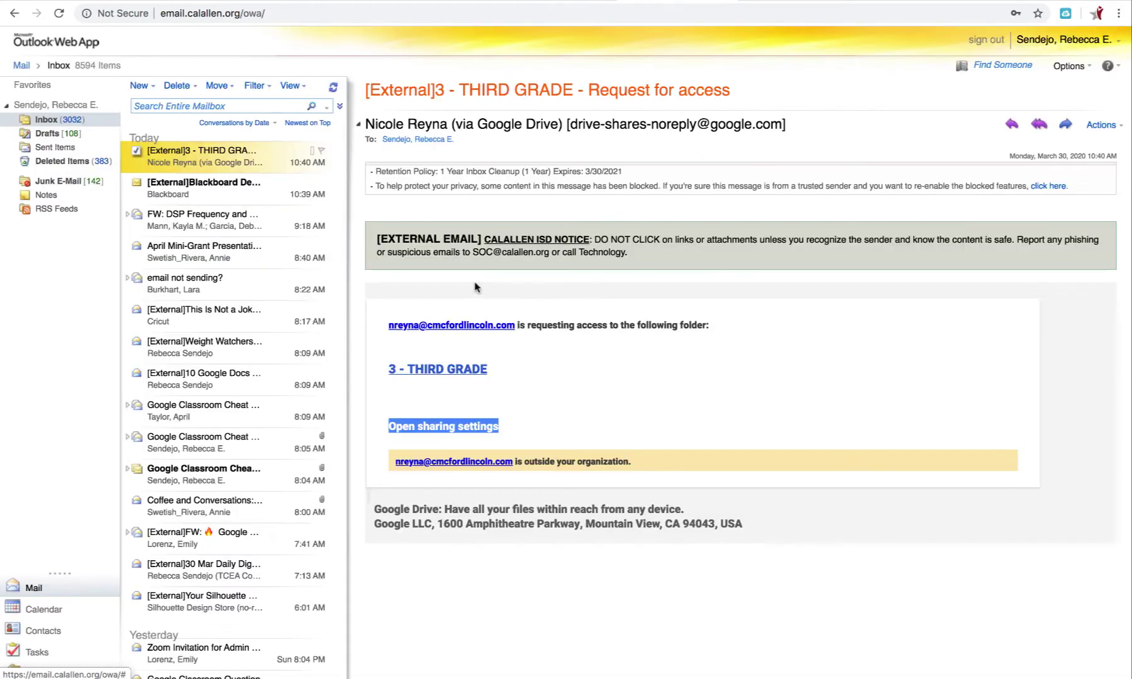
Step: Write a new email reading 'type message' with the copied OneDrive link pasted below it
left_click(139, 89)
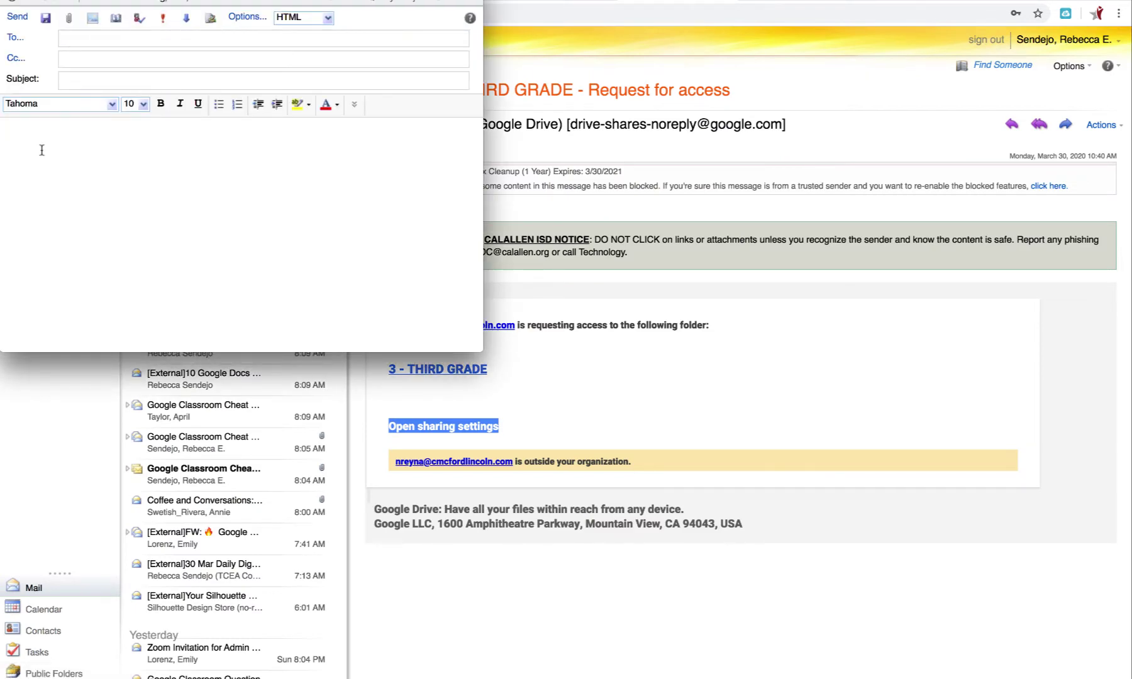
type("type message")
key("Return")
key("super+v")
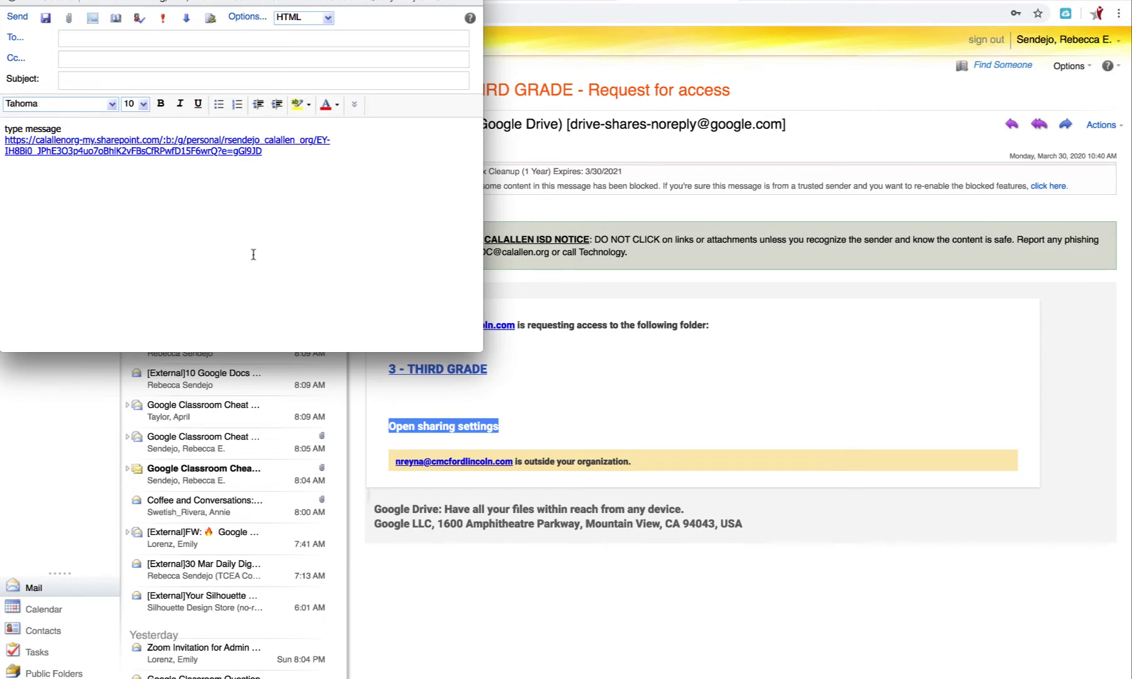
left_click(69, 37)
Step: Open Google Drive in a new browser tab from the Google apps grid
left_click(1010, 0)
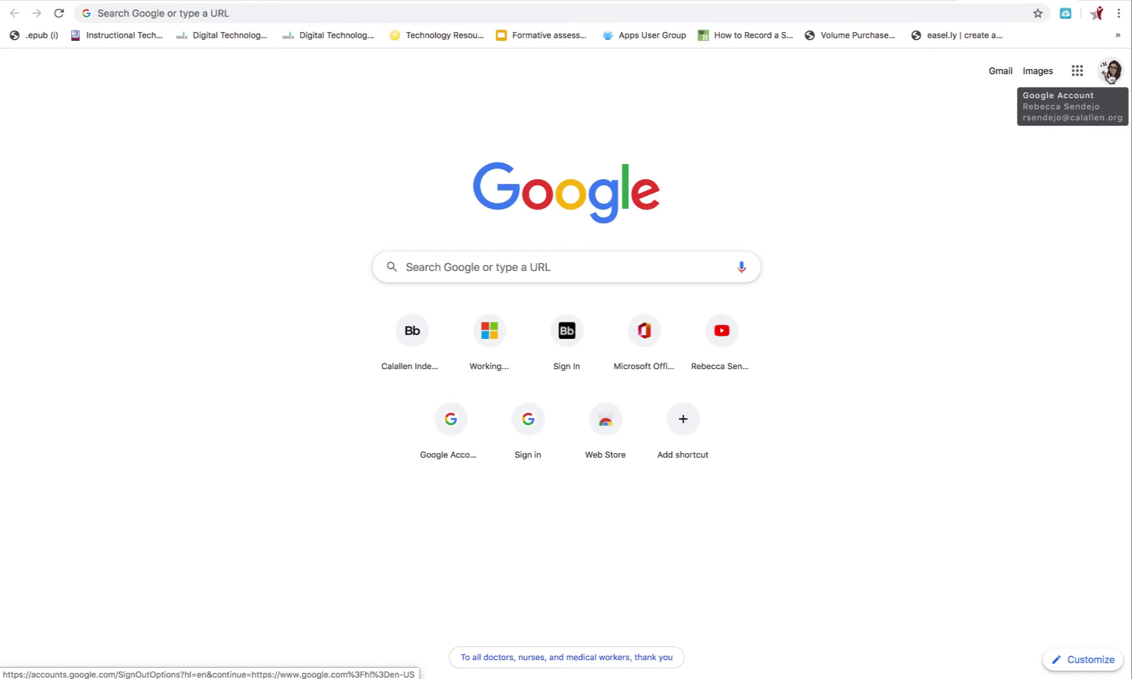
left_click(1075, 78)
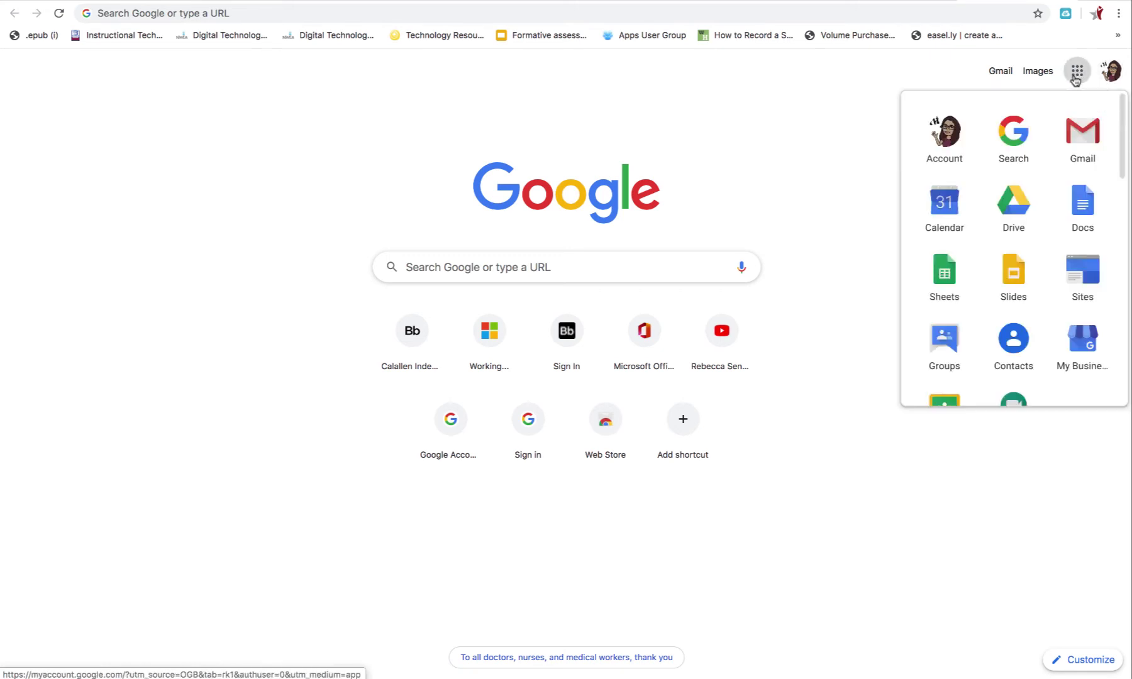
left_click(1013, 209)
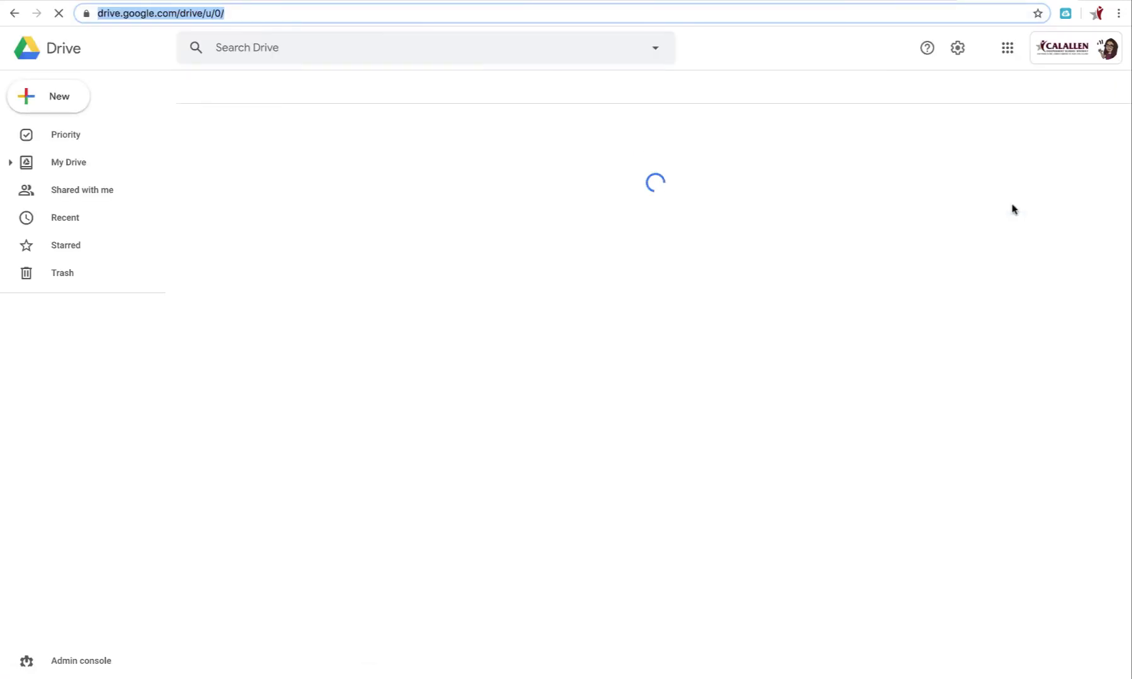
Step: Create a new folder named Parent Docs in My Drive
left_click(60, 100)
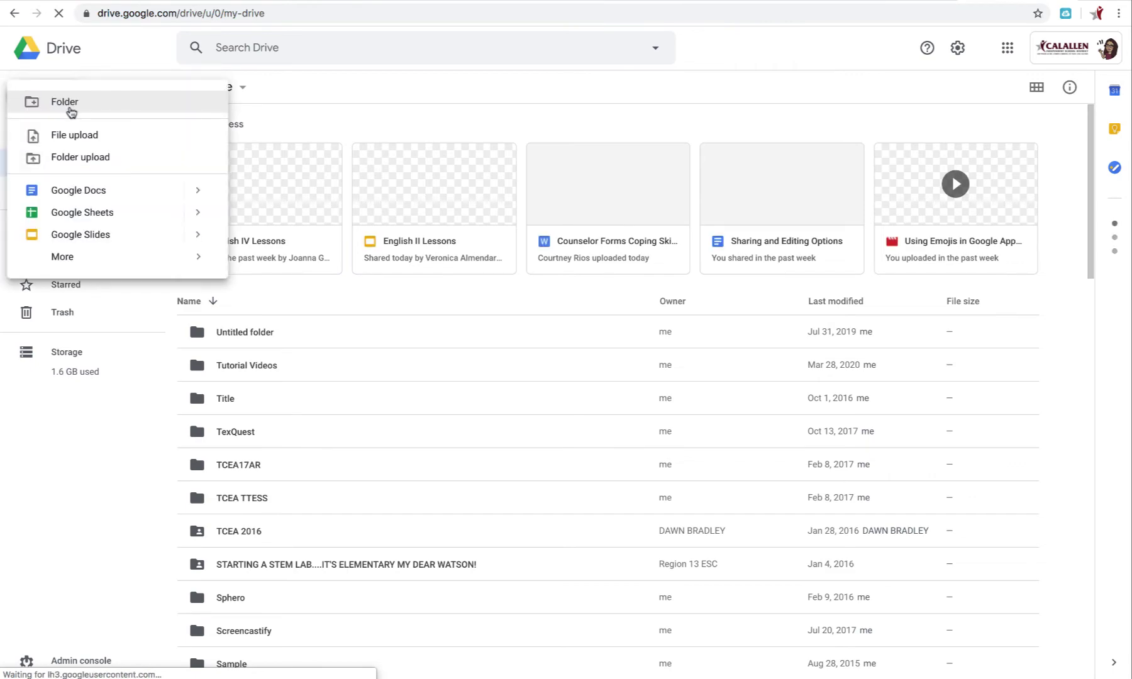
left_click(64, 102)
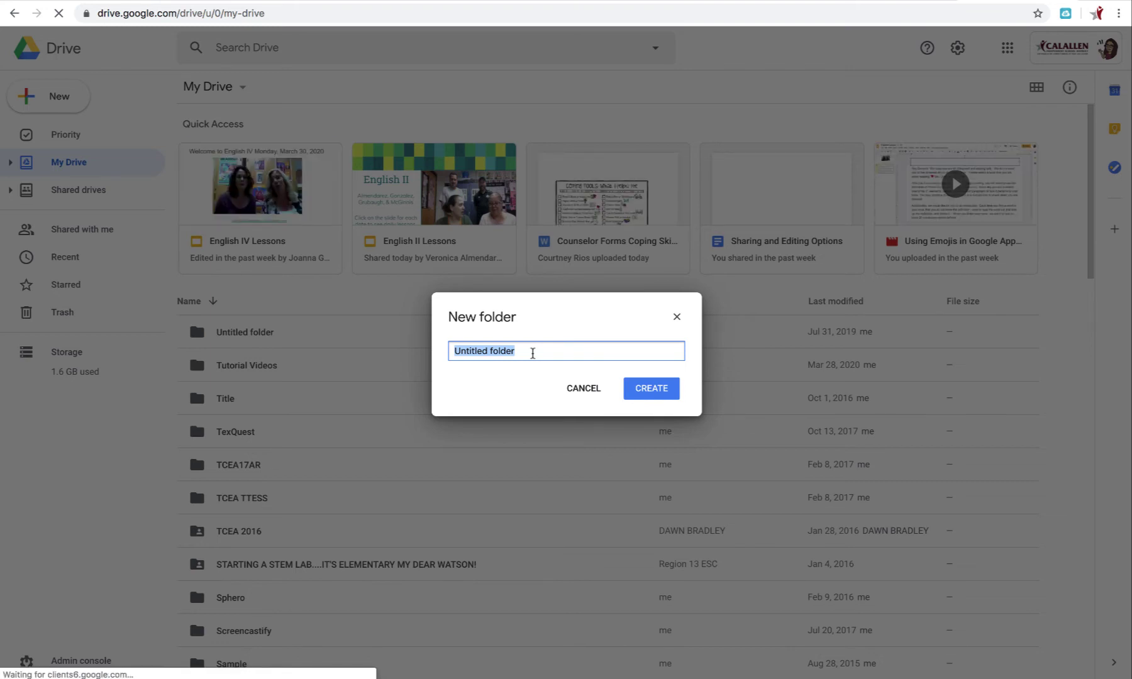
type("Parent Docs")
left_click(653, 391)
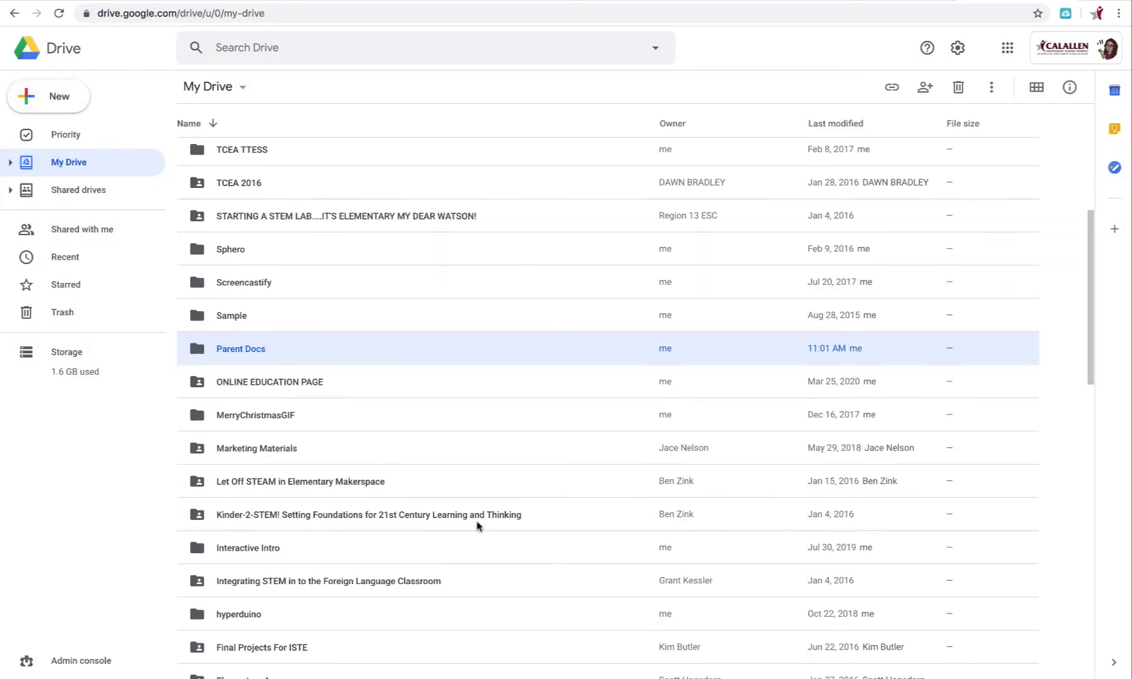
Step: Open the Parent Docs folder and drag the Google Classroom cheat sheet PDF into it
left_click(248, 350)
double_click(249, 351)
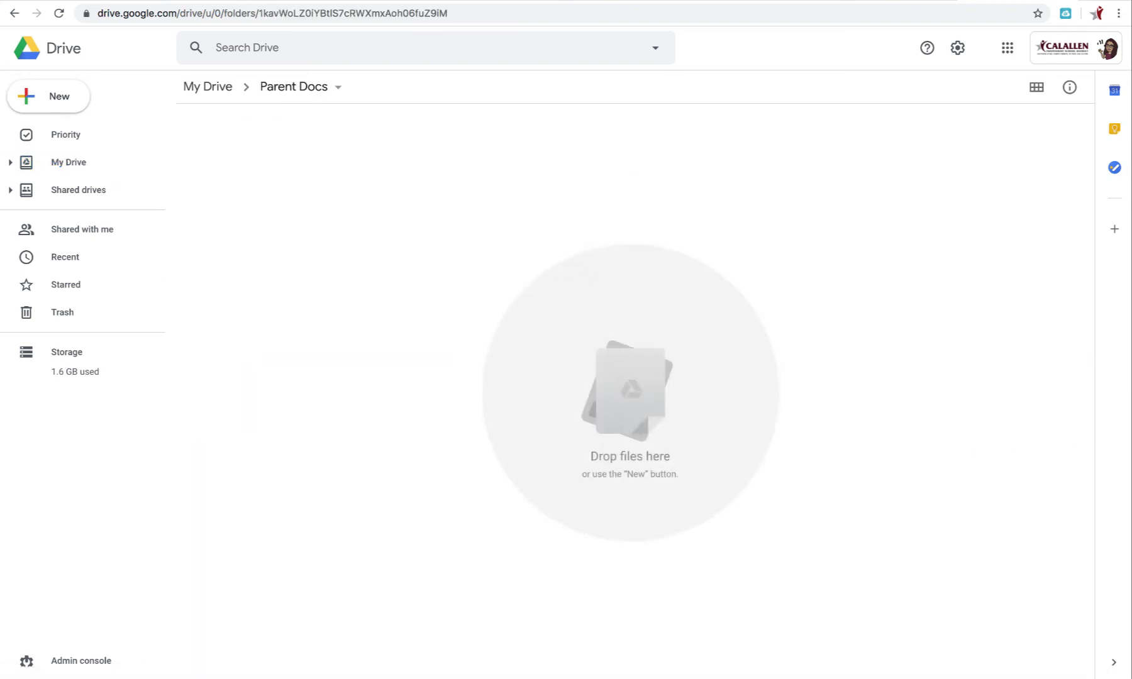
left_click_drag(730, 346, 303, 248)
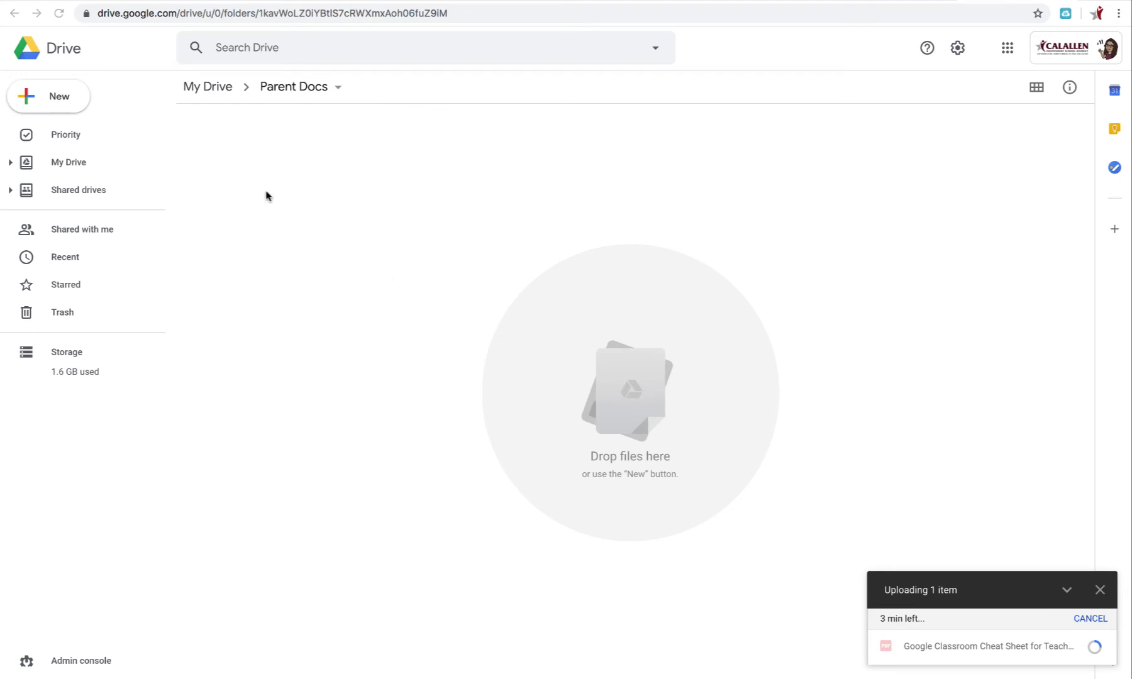
Step: Upload the LADYCAT basketball schedule PNG from iCloud Documents into Parent Docs using File upload
left_click(44, 96)
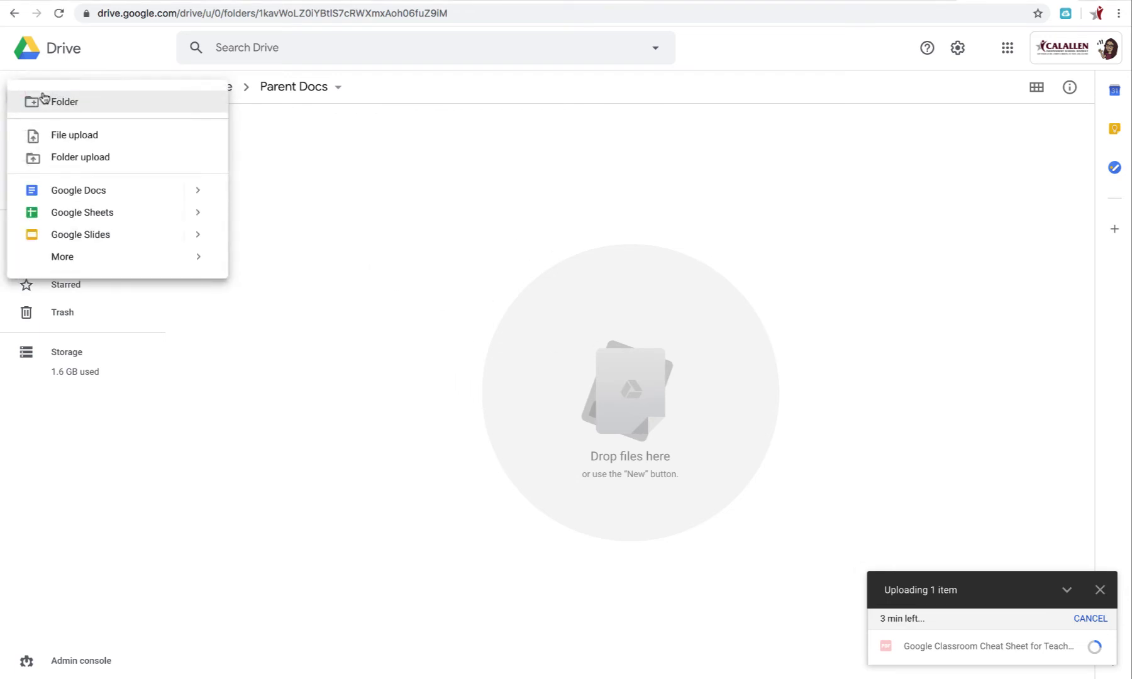
left_click(73, 136)
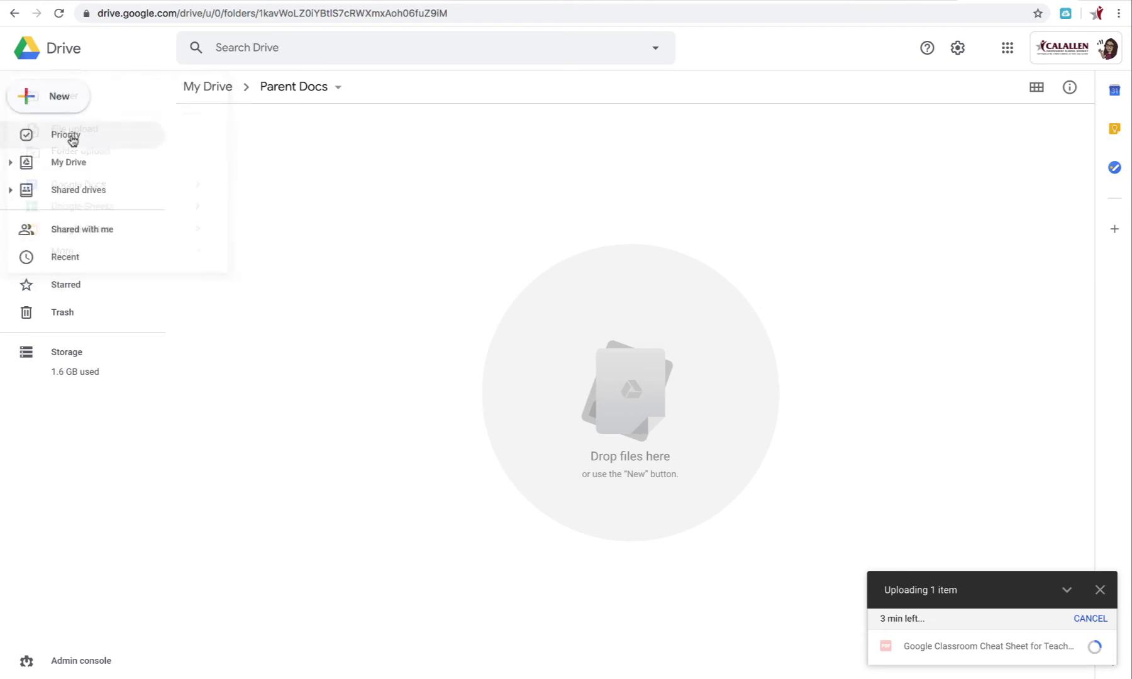
left_click(368, 202)
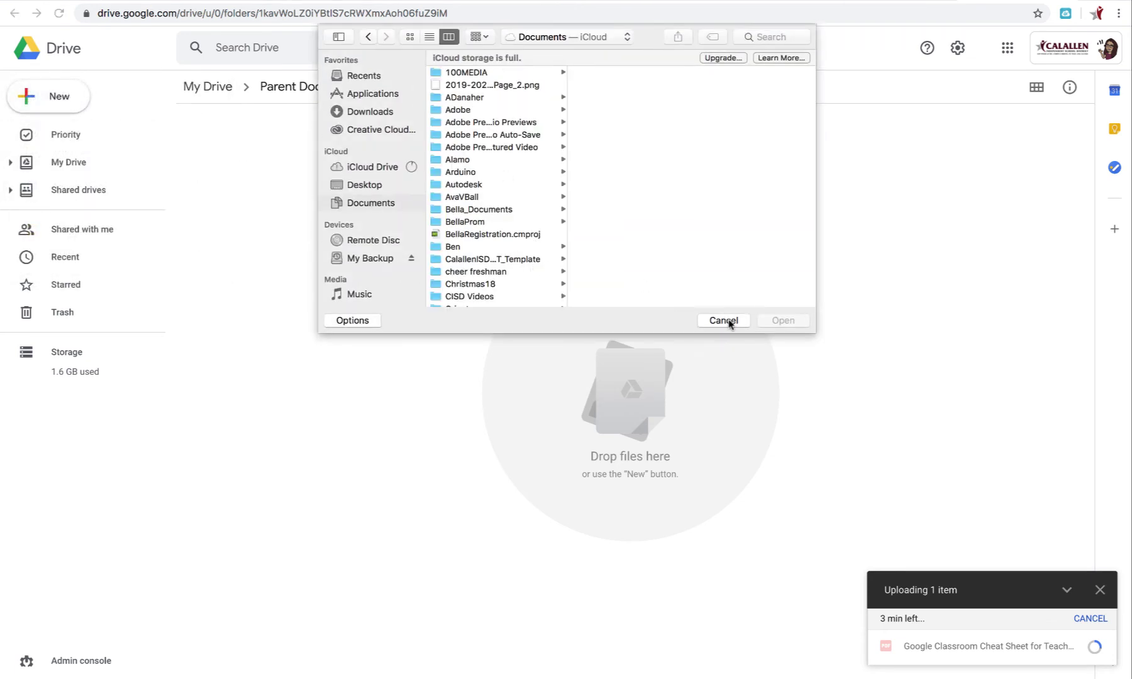
left_click(480, 86)
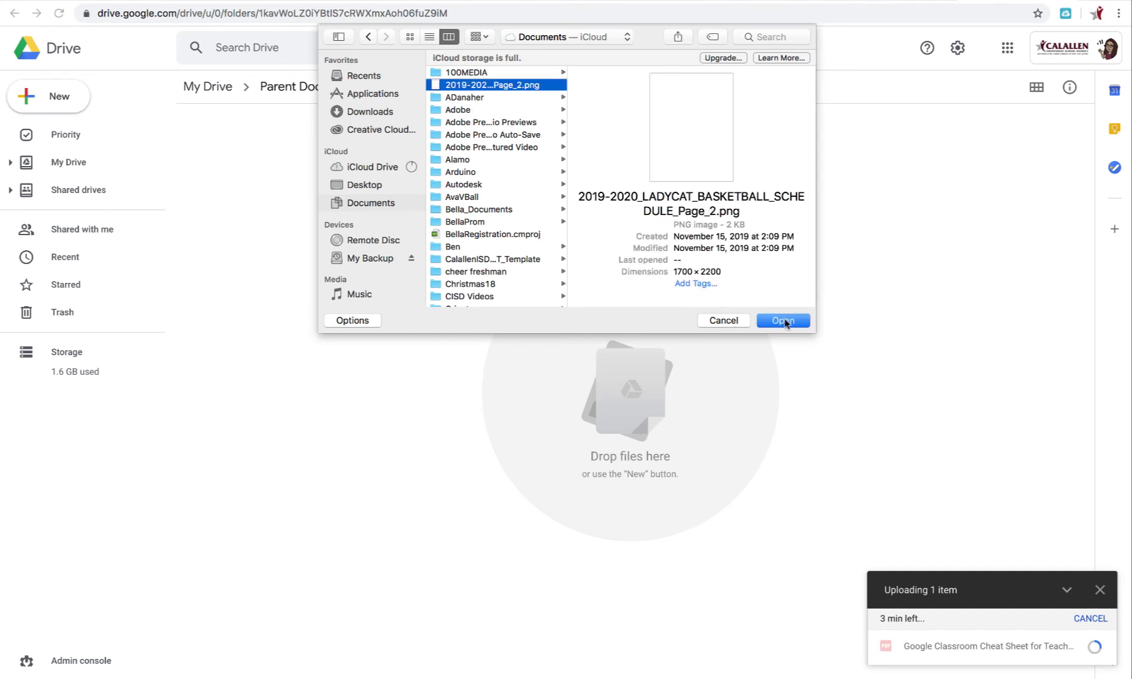
left_click(783, 321)
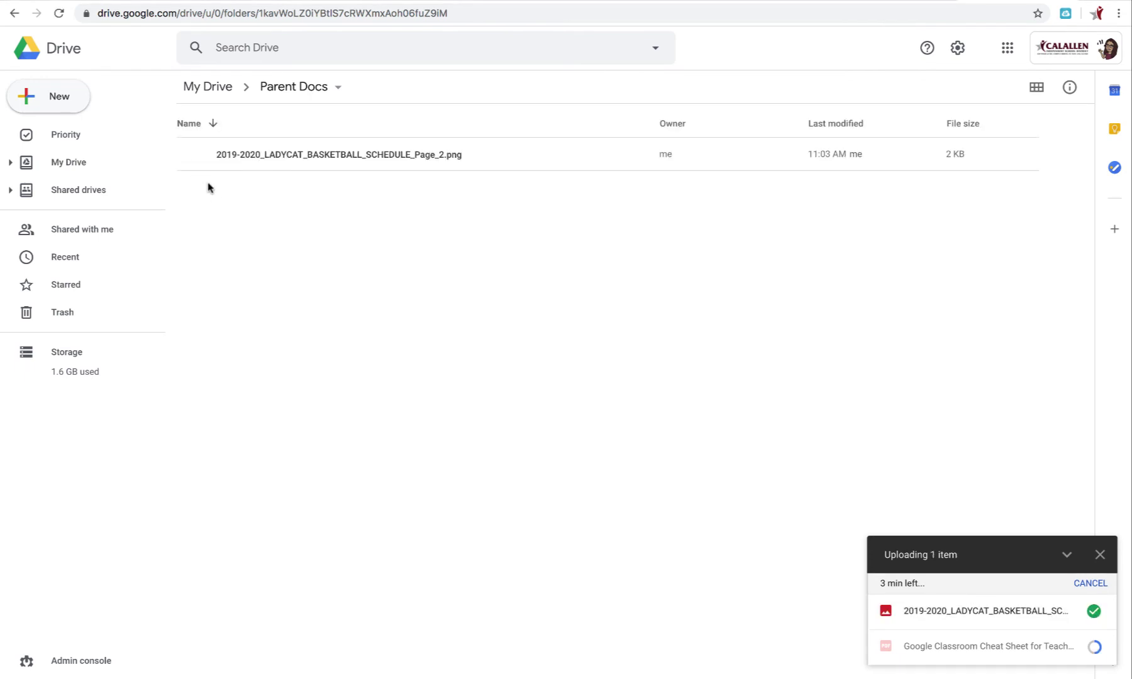
Step: Open the sharing dialog for the basketball schedule PNG, then close it unchanged
left_click(295, 153)
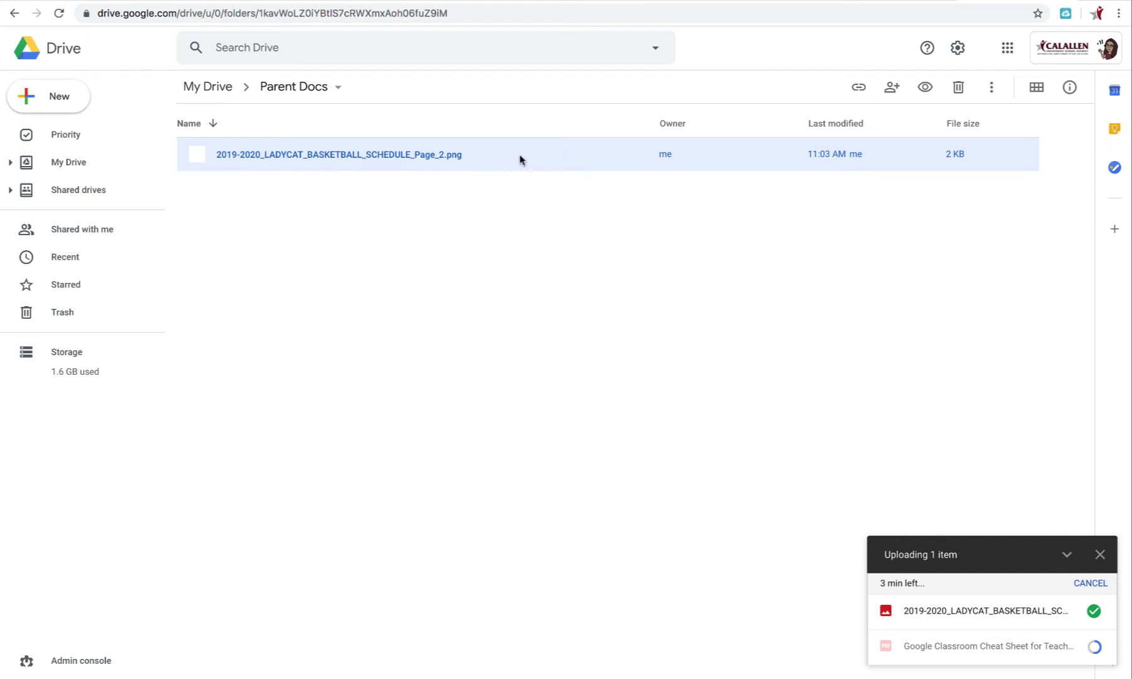
right_click(475, 157)
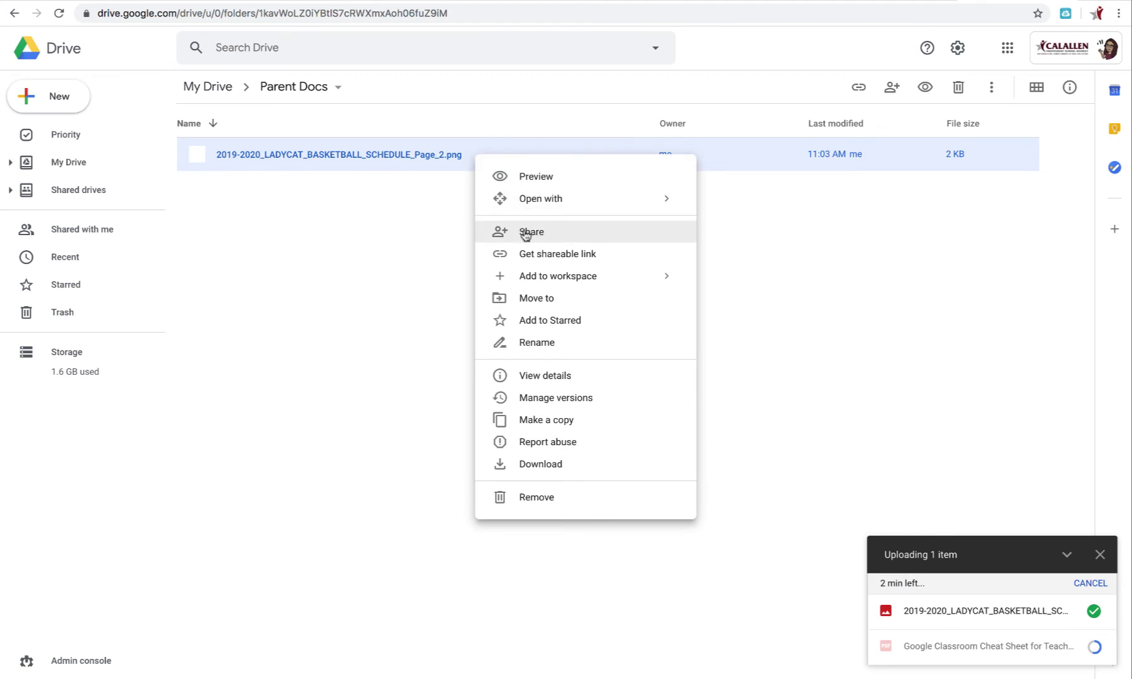
left_click(525, 232)
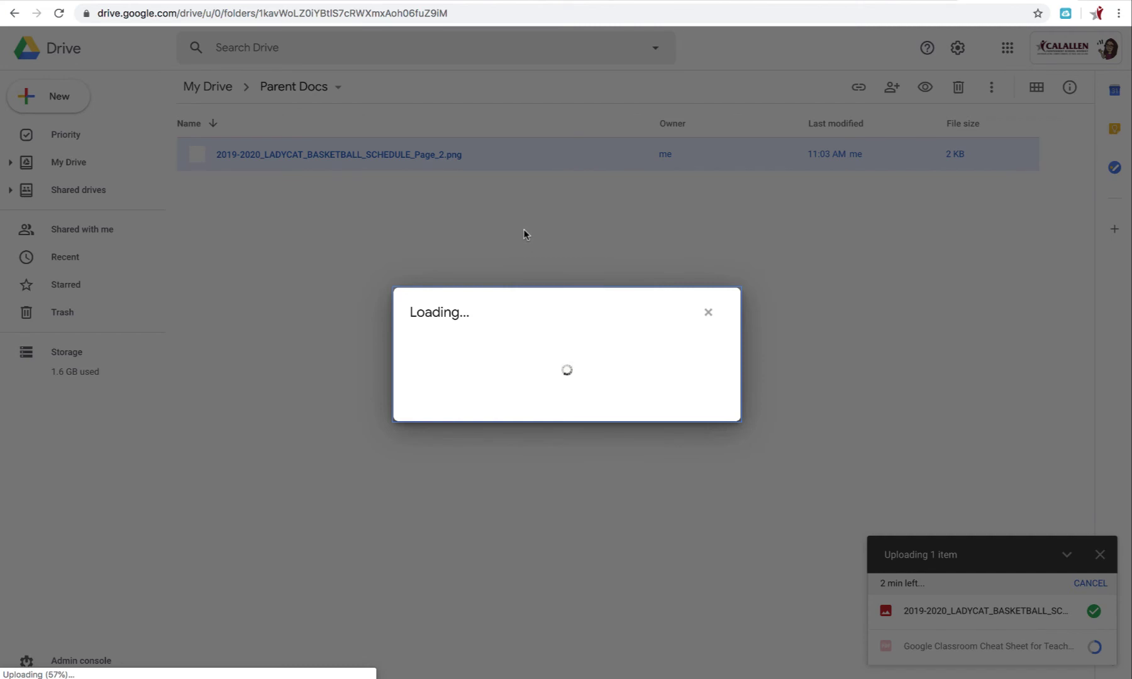
left_click(421, 414)
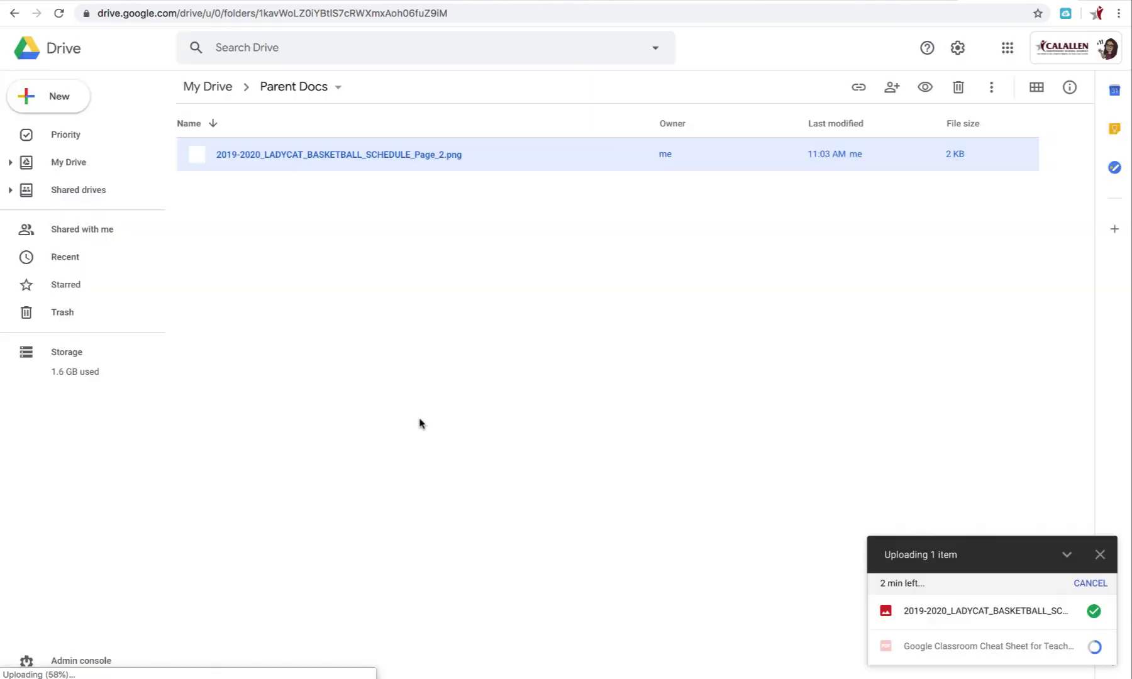
Step: Get a shareable link for the schedule PNG and switch link sharing on
right_click(405, 158)
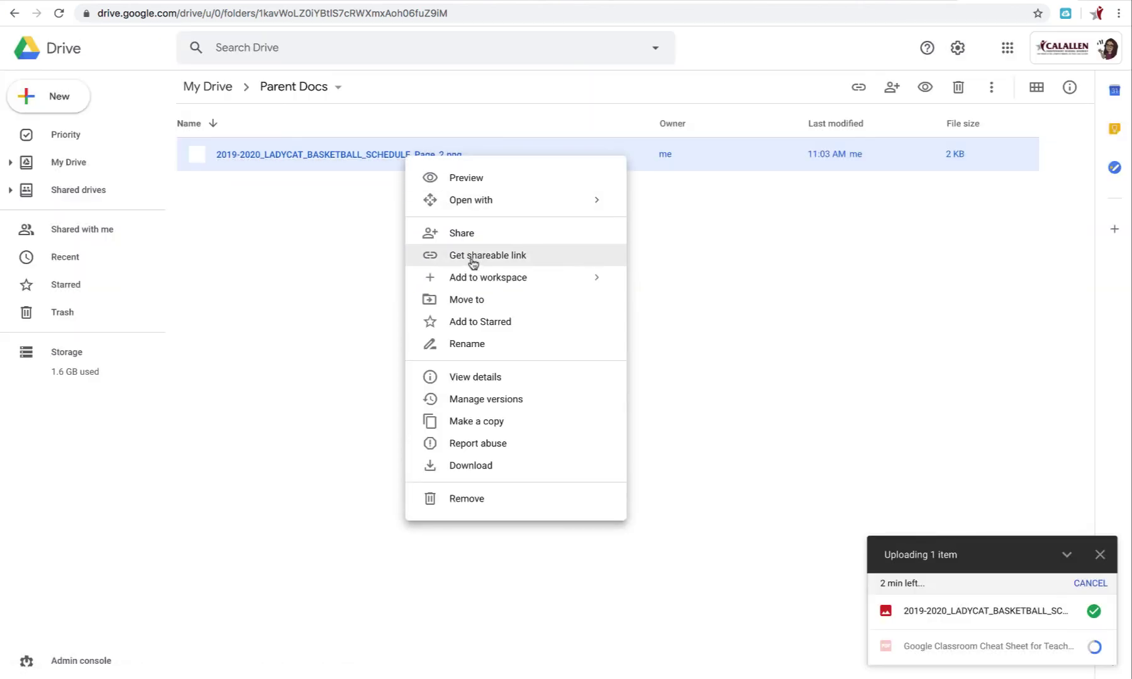
left_click(470, 258)
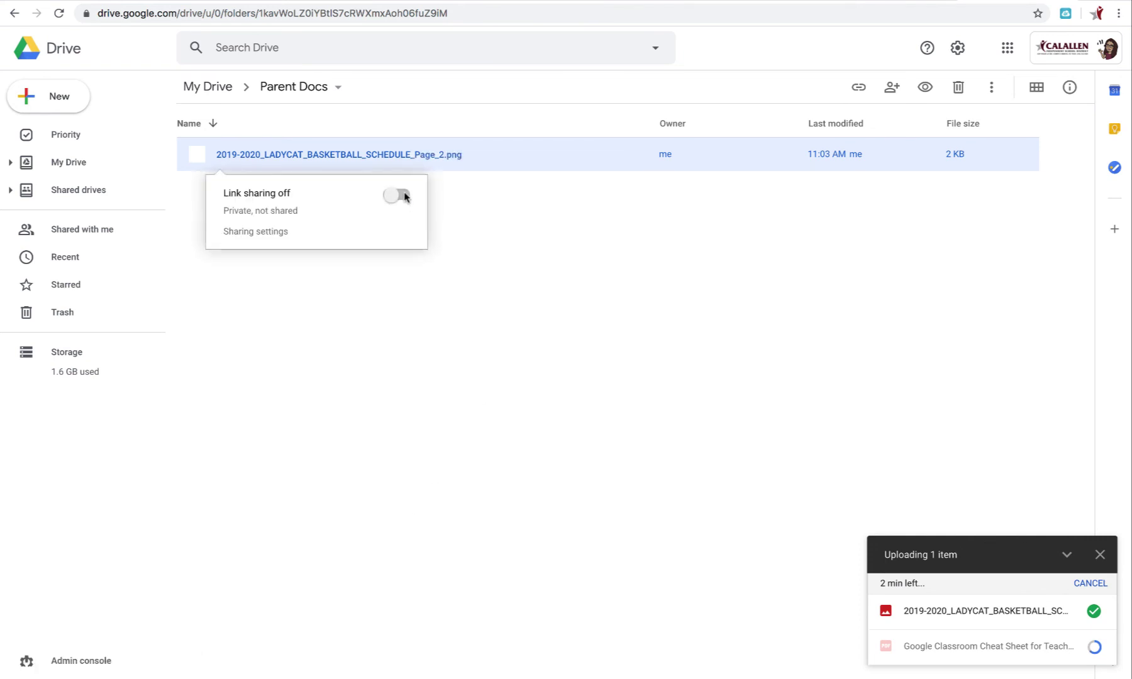
left_click(401, 197)
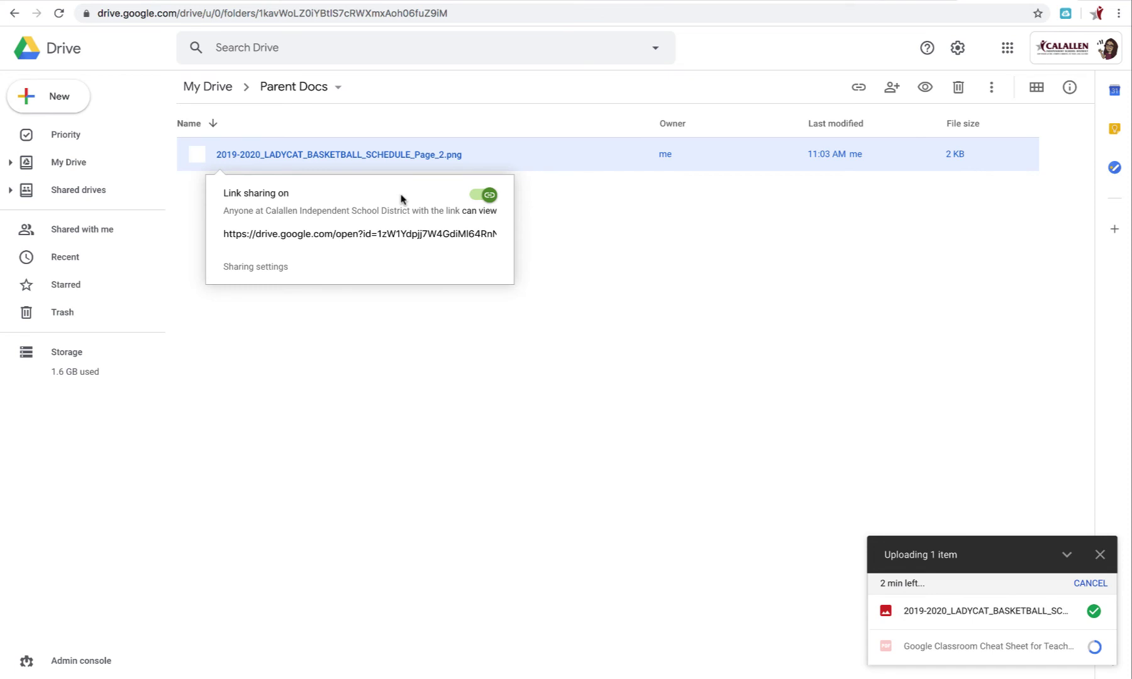
left_click(482, 197)
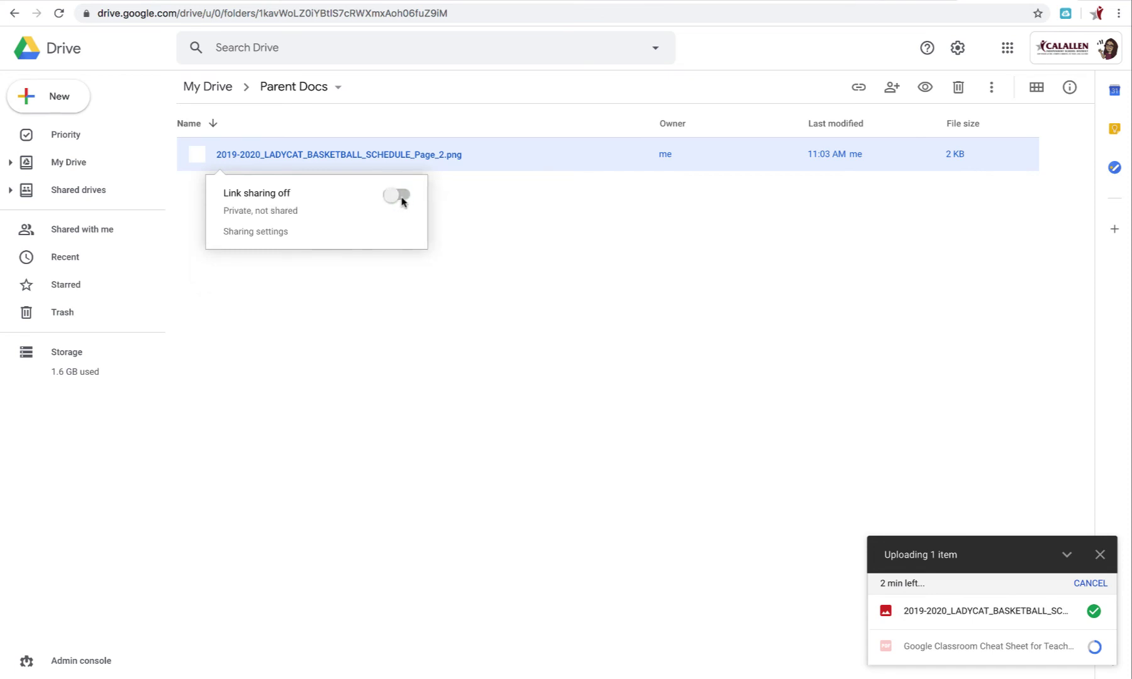
left_click(402, 198)
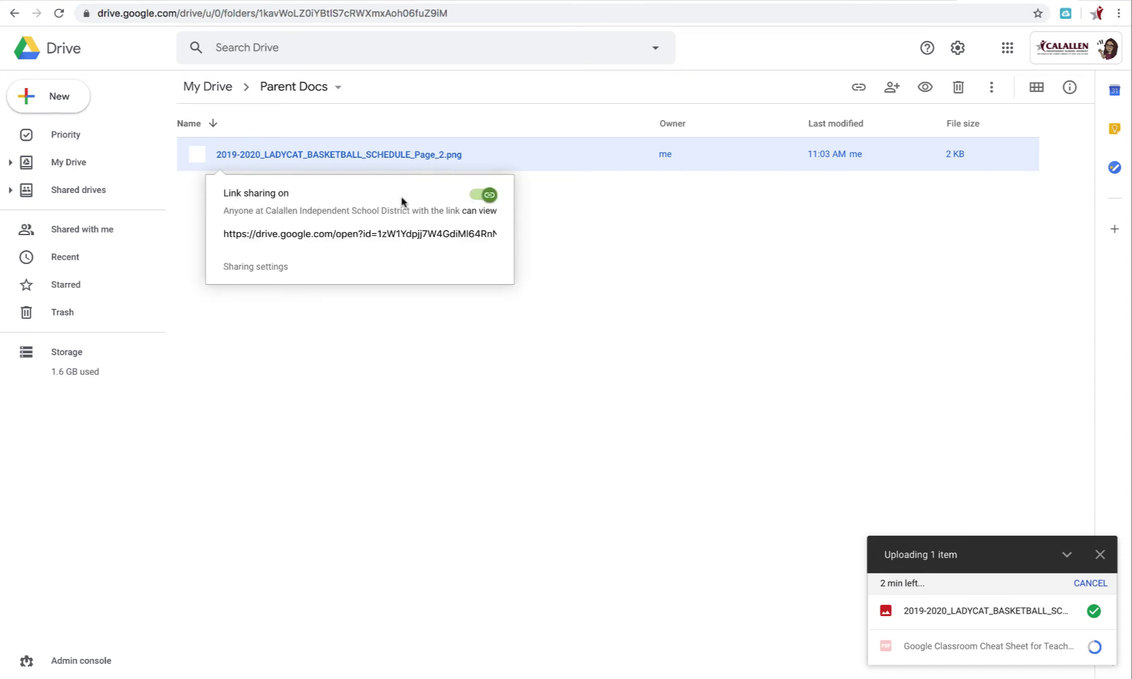
Step: Open the schedule image's full Sharing settings and its link-access dropdown
left_click(255, 267)
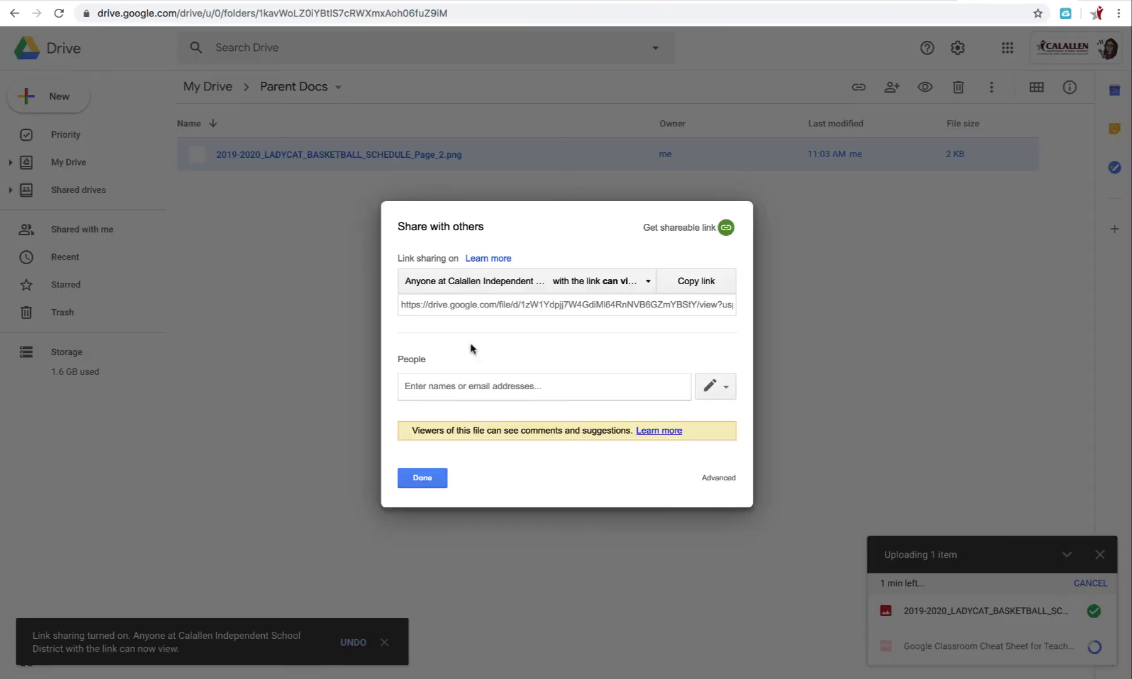
left_click(650, 286)
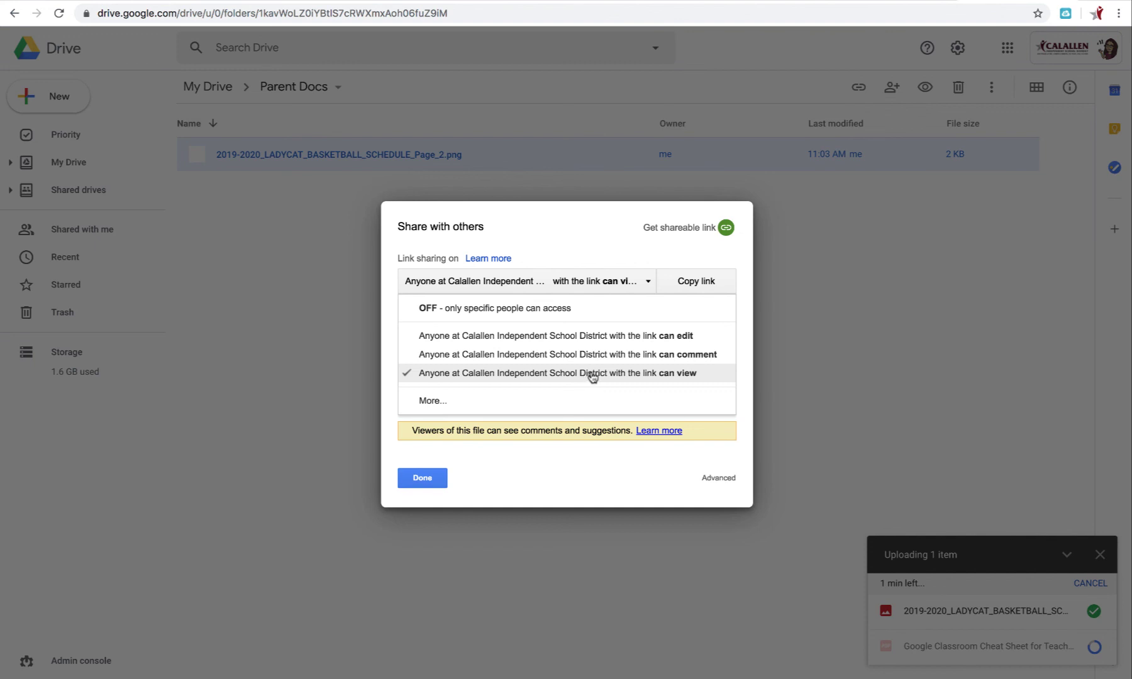
Step: Set the schedule PNG's sharing to 'On - Public on the web' and copy its view-only link
left_click(433, 401)
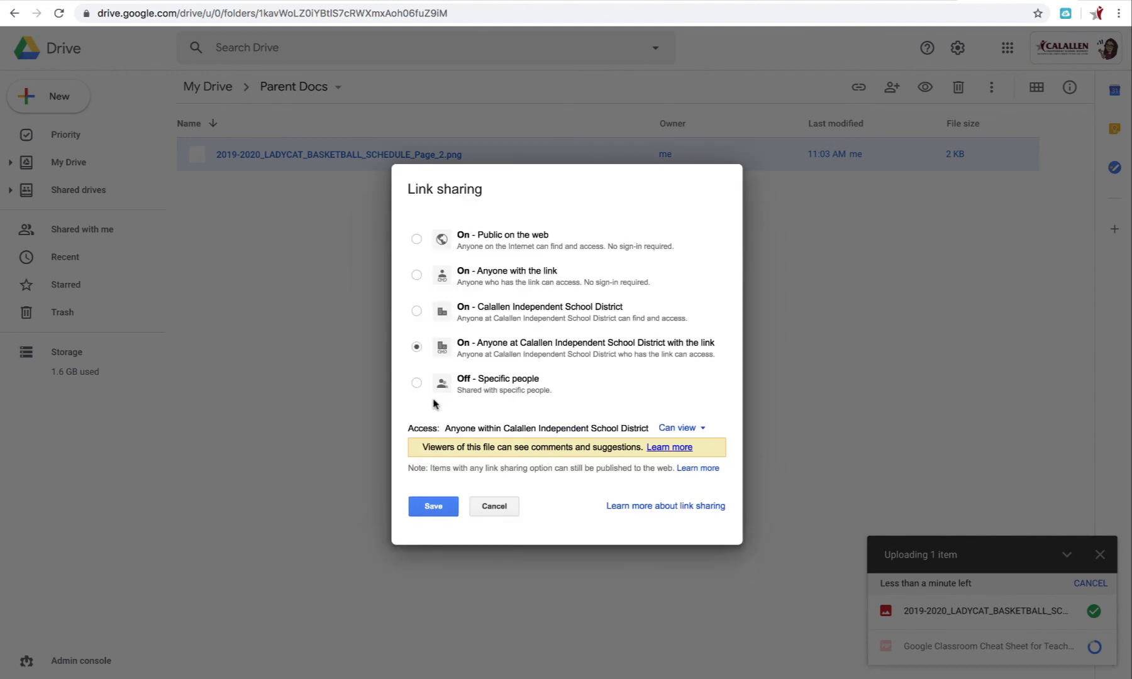
left_click(416, 239)
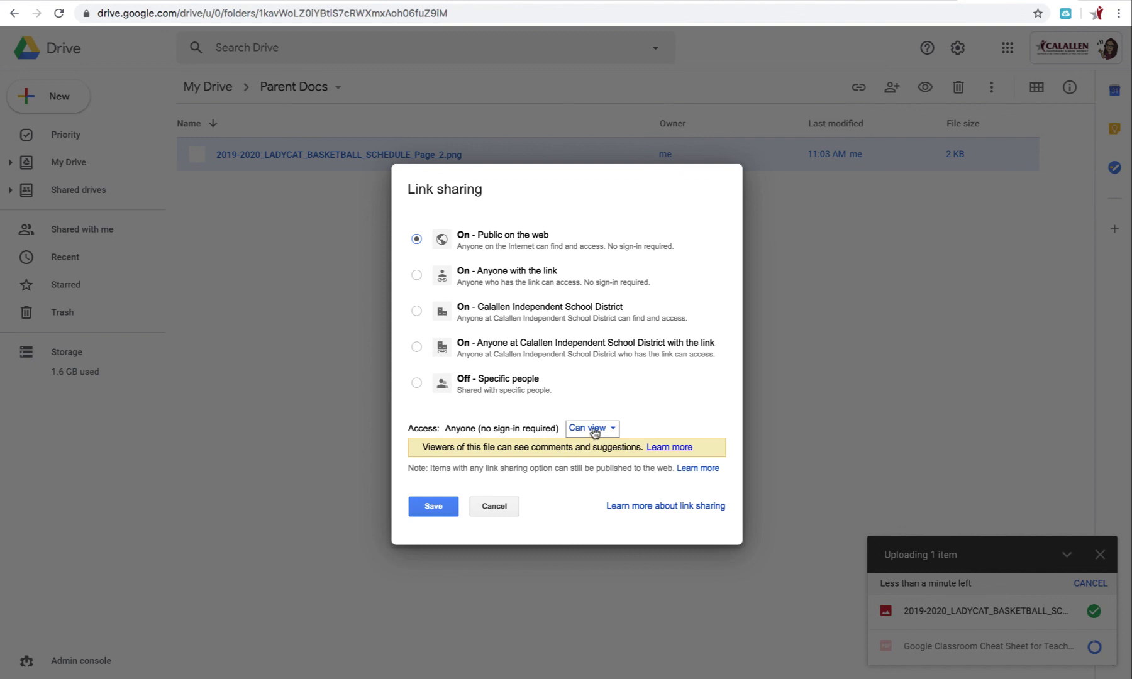
left_click(434, 510)
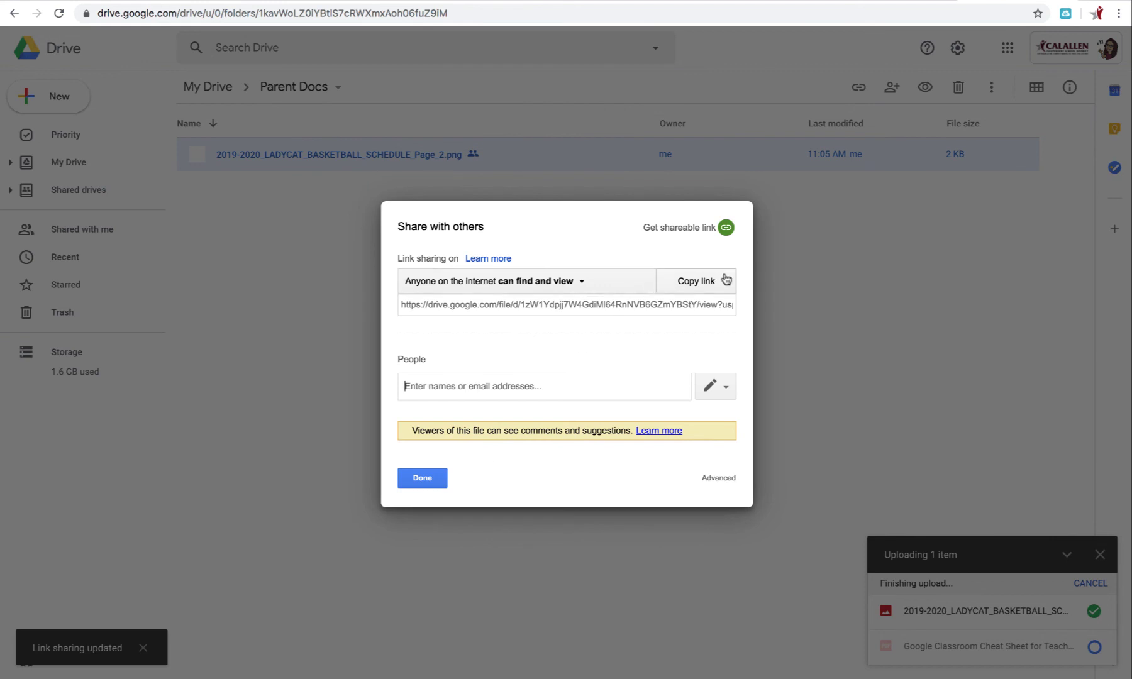
left_click(692, 282)
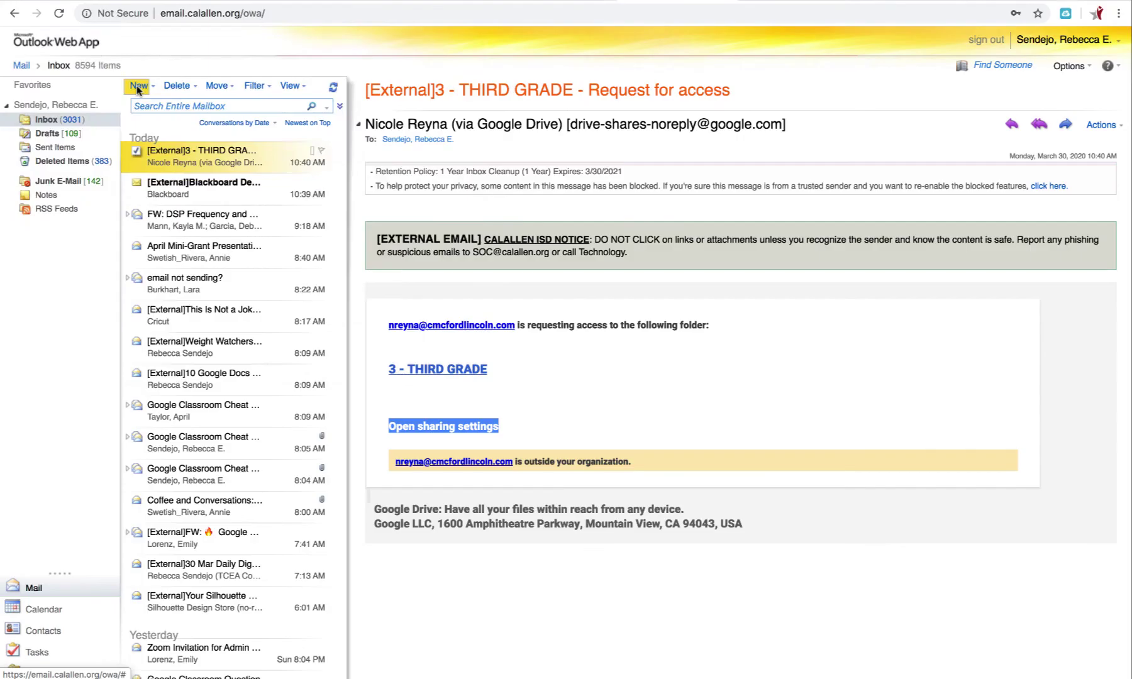
Step: Start a new Outlook message and paste the schedule image's Drive link into the body
left_click(133, 84)
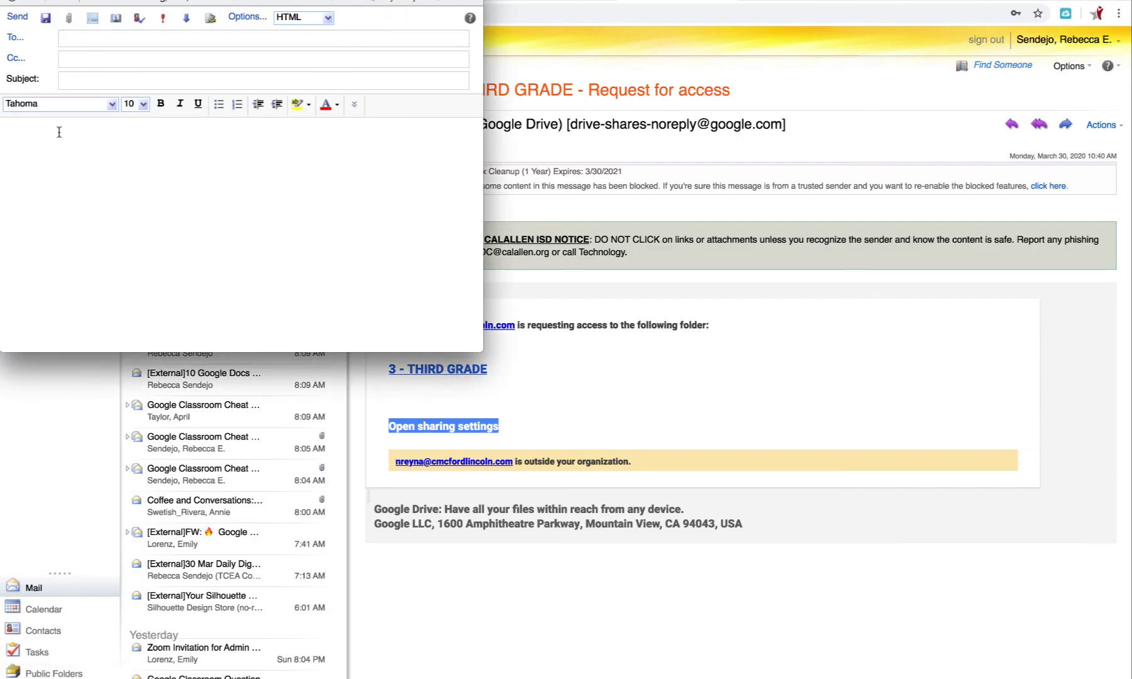
key("super+v")
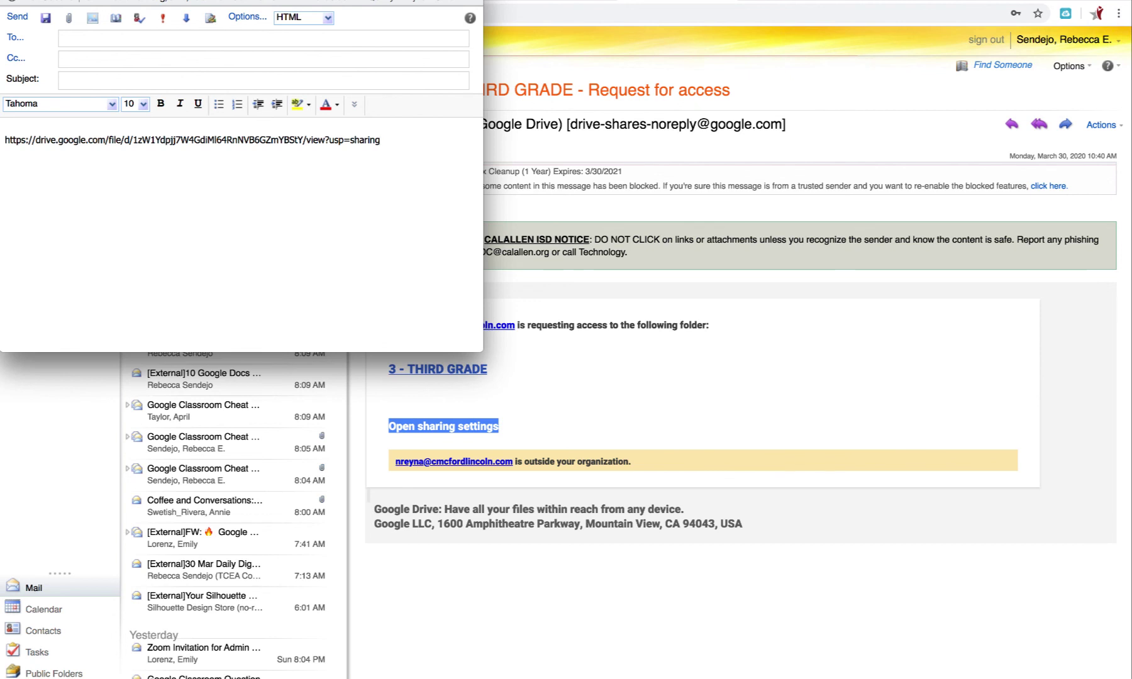